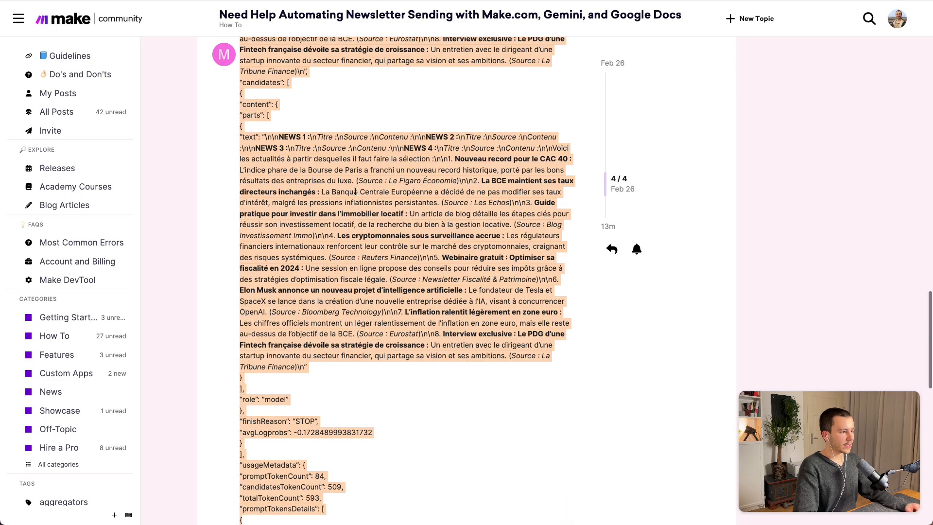
- Review the forum thread's scenario screenshots and the posted Gemini output bundle
{"action": "scroll", "coordinate": [377, 218], "scroll_direction": "up", "scroll_amount": 20}
{"action": "scroll", "coordinate": [377, 217], "scroll_direction": "down", "scroll_amount": 3}
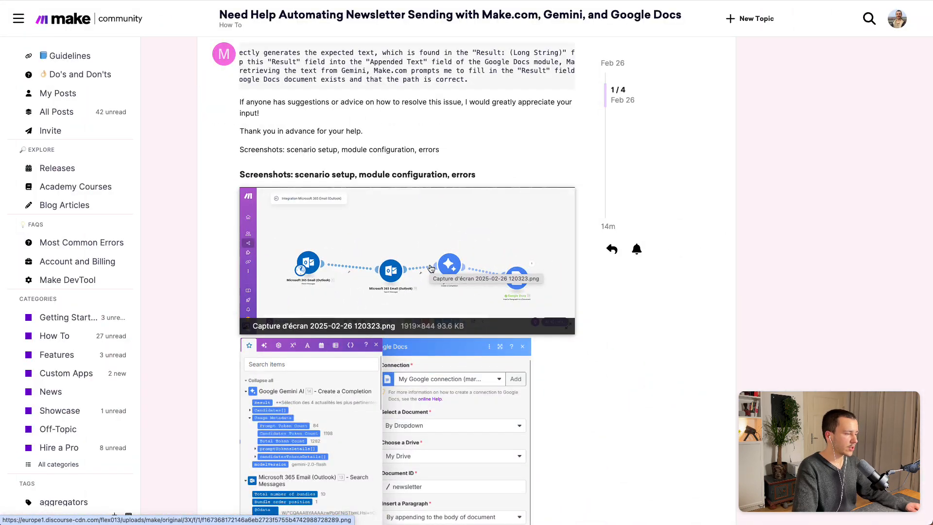
{"action": "scroll", "coordinate": [490, 269], "scroll_direction": "down", "scroll_amount": 20}
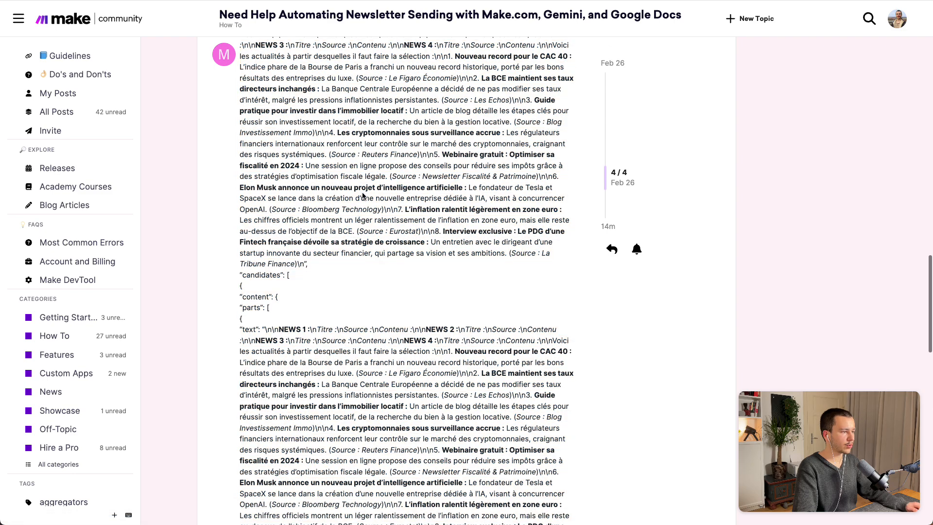
{"action": "scroll", "coordinate": [360, 180], "scroll_direction": "down", "scroll_amount": 2}
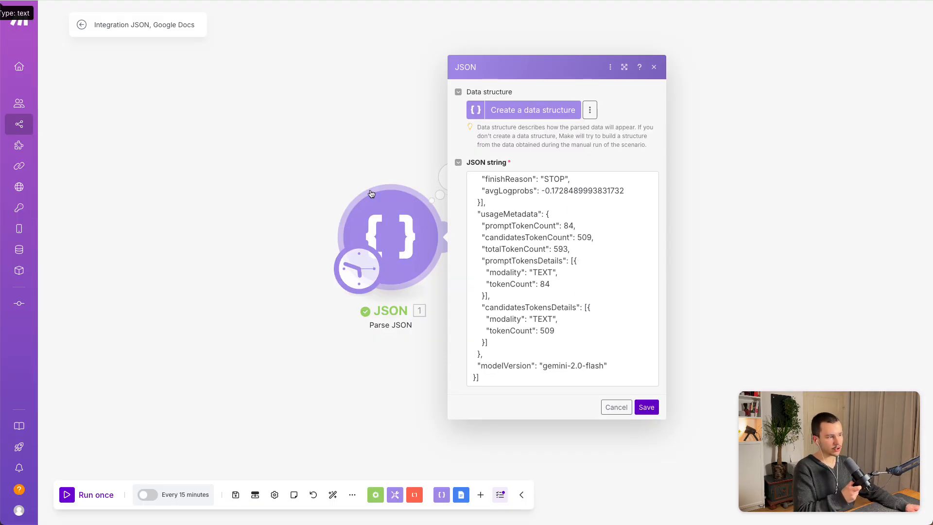
- Inspect the Parse JSON module's output bundle, expanding its result, usageMetadata and candidates
{"action": "left_click", "coordinate": [392, 162]}
{"action": "left_click", "coordinate": [438, 182]}
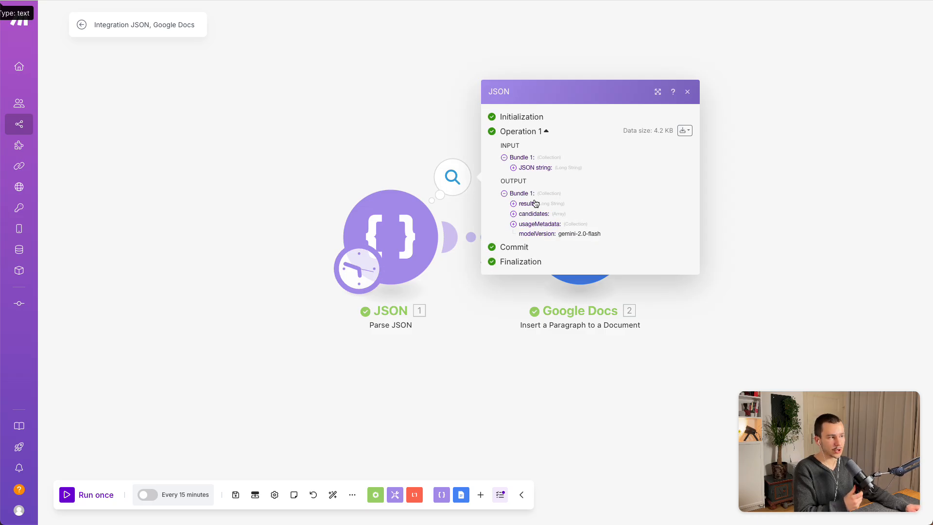
{"action": "left_click", "coordinate": [513, 205]}
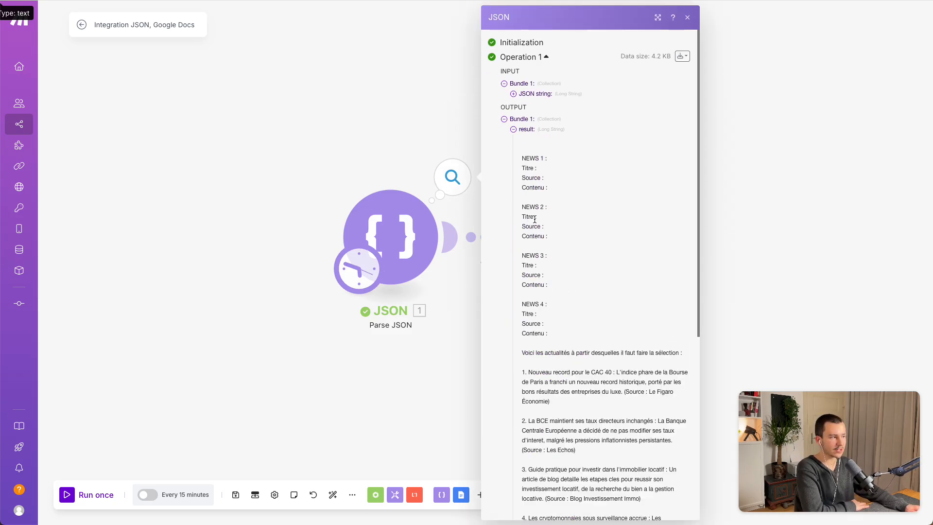
{"action": "scroll", "coordinate": [589, 236], "scroll_direction": "down", "scroll_amount": 5}
{"action": "scroll", "coordinate": [589, 236], "scroll_direction": "up", "scroll_amount": 6}
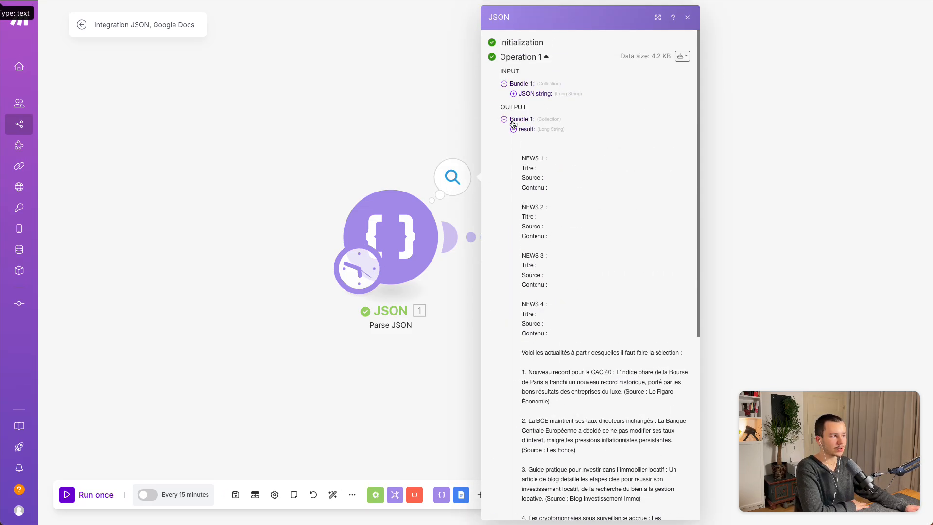
{"action": "left_click", "coordinate": [514, 129]}
{"action": "left_click", "coordinate": [513, 224]}
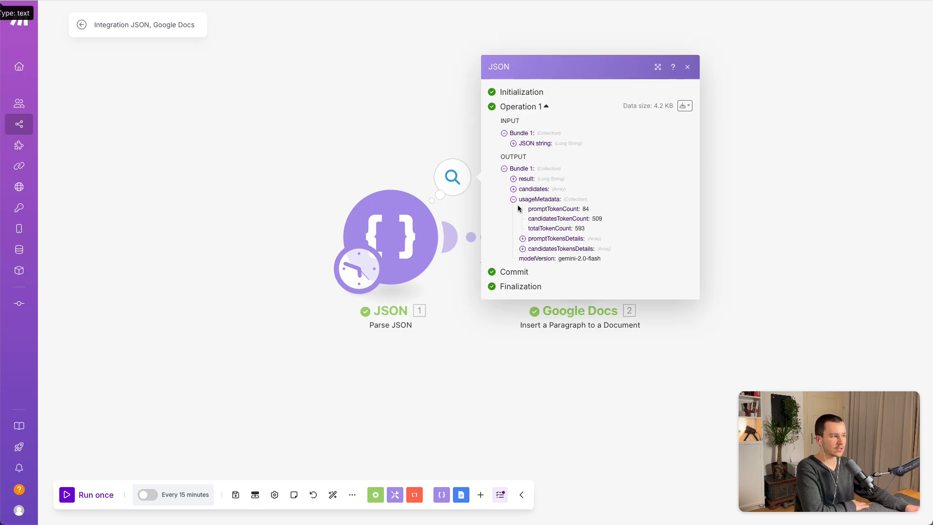
{"action": "left_click", "coordinate": [514, 189]}
{"action": "left_click", "coordinate": [513, 210]}
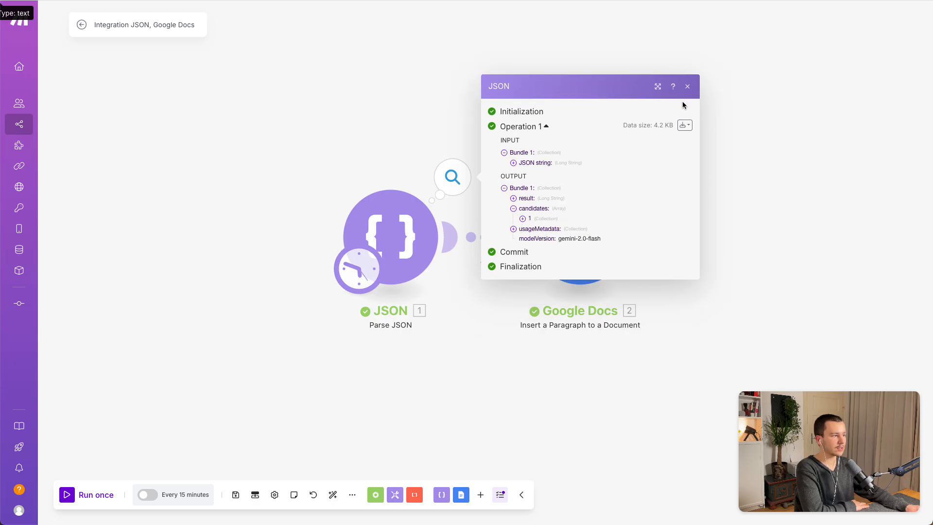
- View the full bundle content from the Parse JSON operation, and close it along with the operation details
{"action": "left_click", "coordinate": [692, 126]}
{"action": "left_click", "coordinate": [666, 158]}
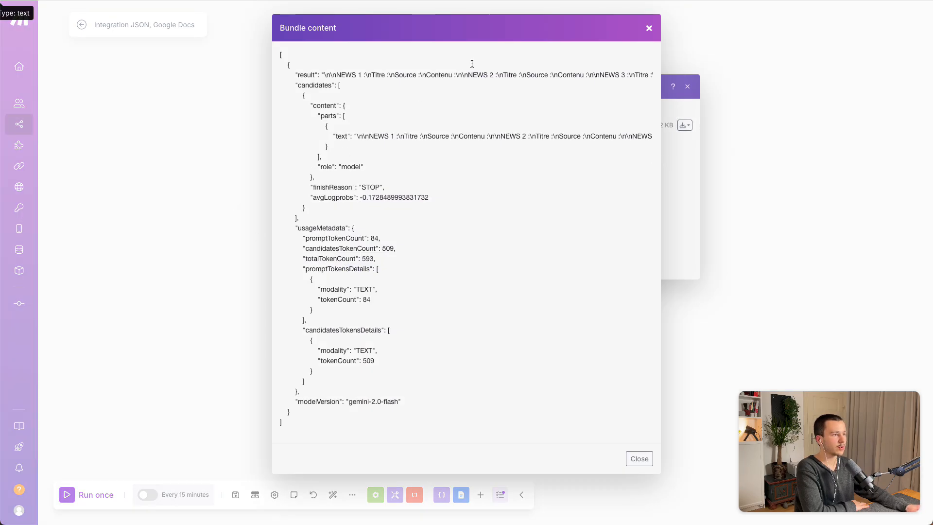
{"action": "scroll", "coordinate": [472, 64], "scroll_direction": "right", "scroll_amount": 10}
{"action": "scroll", "coordinate": [474, 61], "scroll_direction": "left", "scroll_amount": 10}
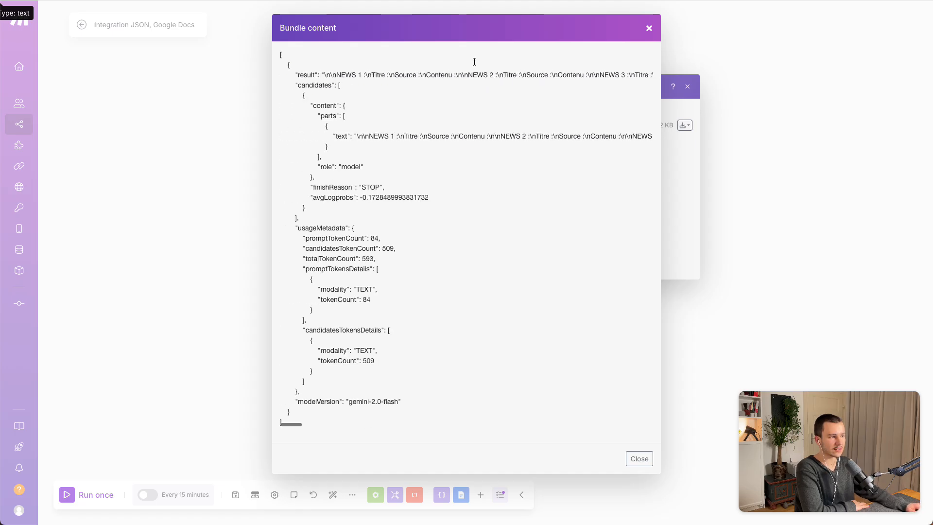
{"action": "left_click", "coordinate": [772, 126]}
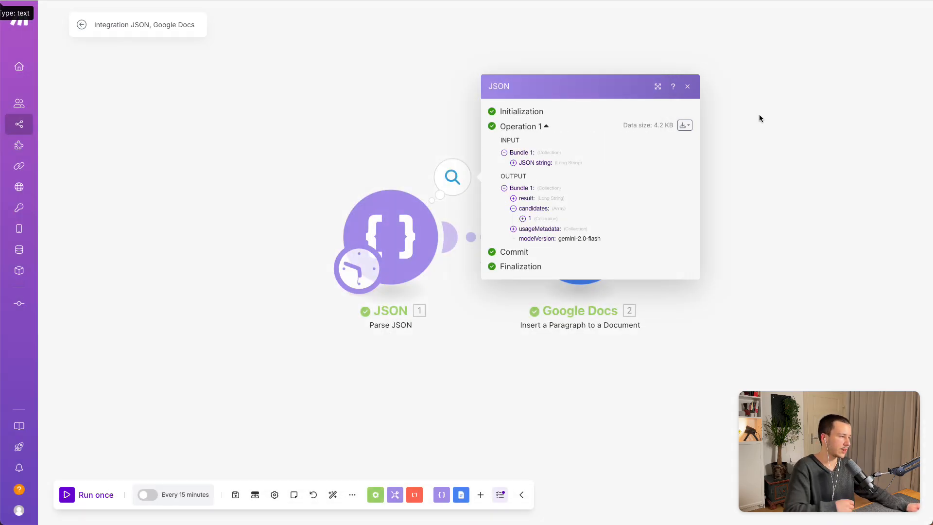
{"action": "left_click", "coordinate": [759, 115]}
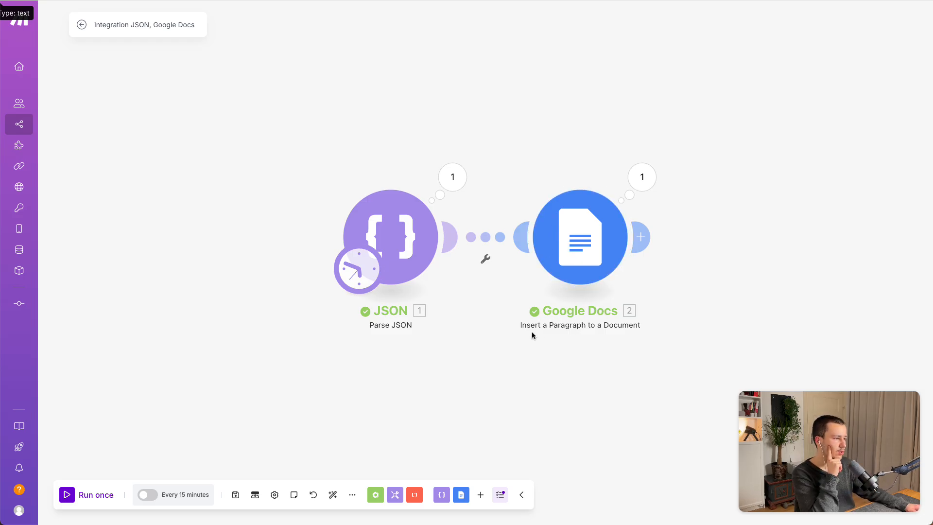
- Review the Google Docs module's document and appended text settings, and close them
{"action": "left_click", "coordinate": [616, 262]}
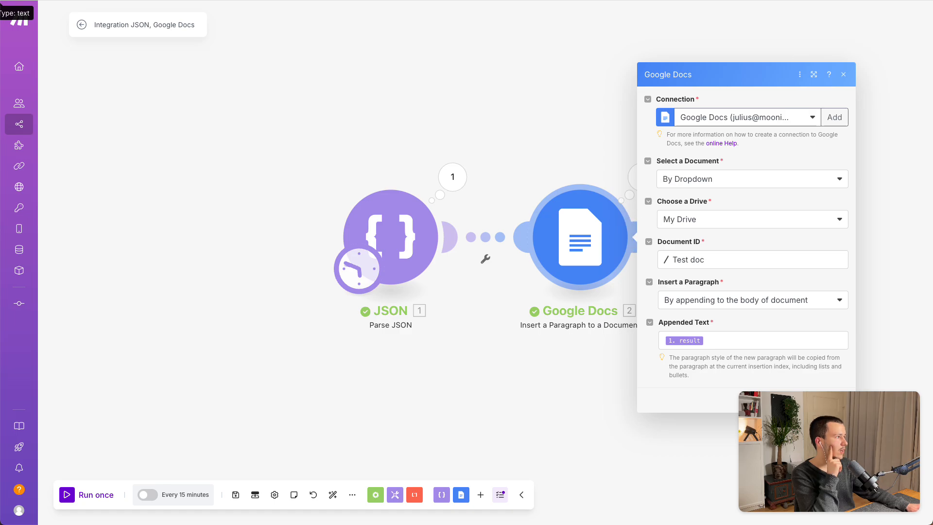
{"action": "left_click", "coordinate": [780, 0]}
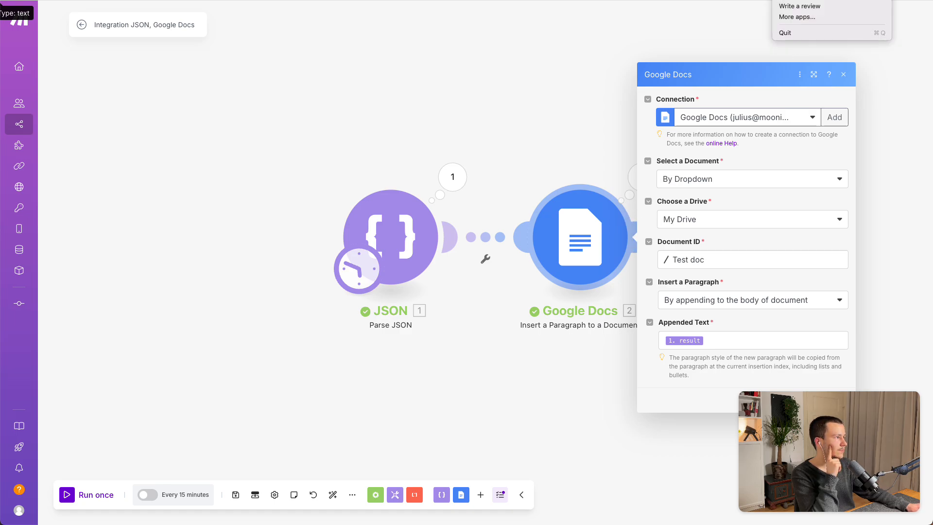
{"action": "key", "text": "Escape"}
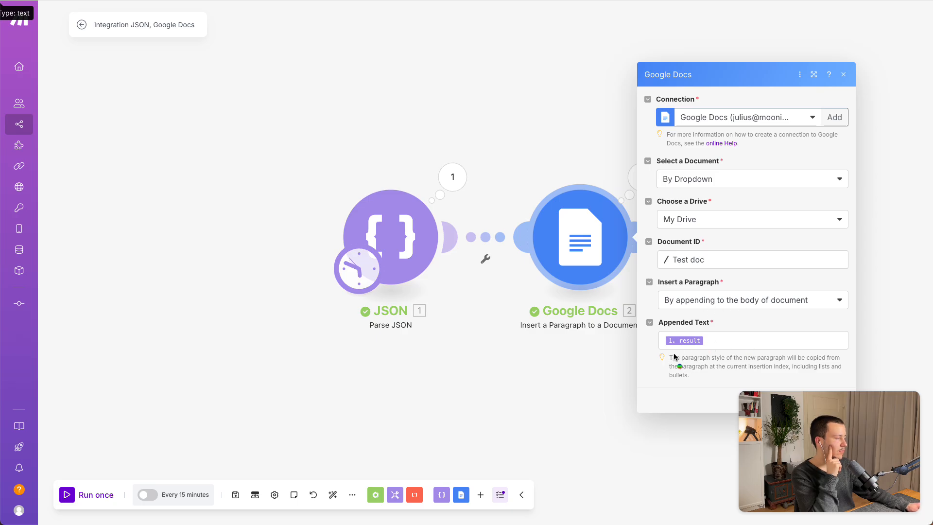
{"action": "left_click_drag", "start_coordinate": [668, 350], "coordinate": [790, 357]}
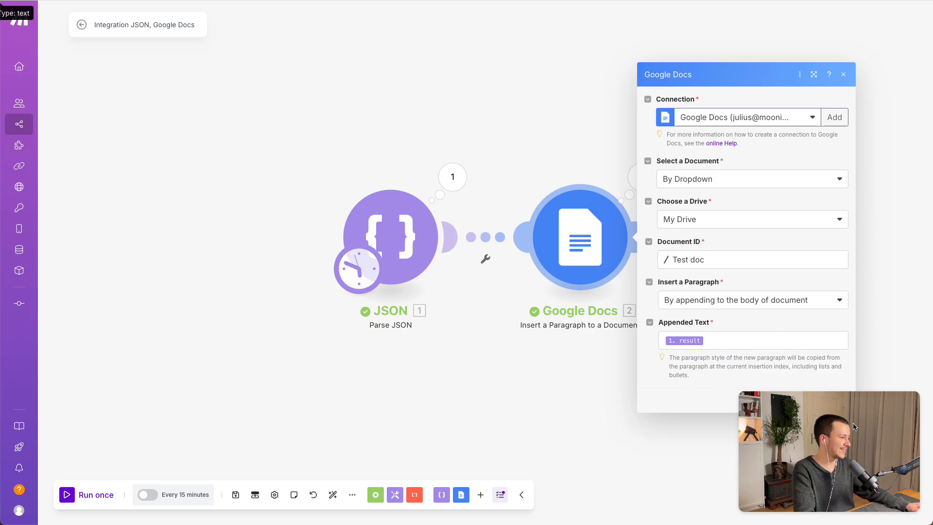
{"action": "left_click", "coordinate": [834, 401]}
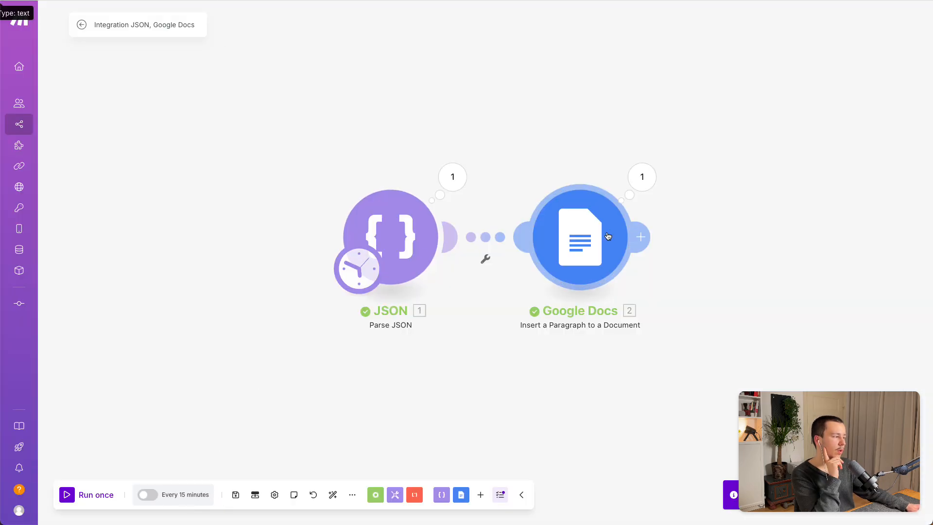
- Try running only the Google Docs module with an empty Parse JSON result value, and save the scenario
{"action": "right_click", "coordinate": [583, 236]}
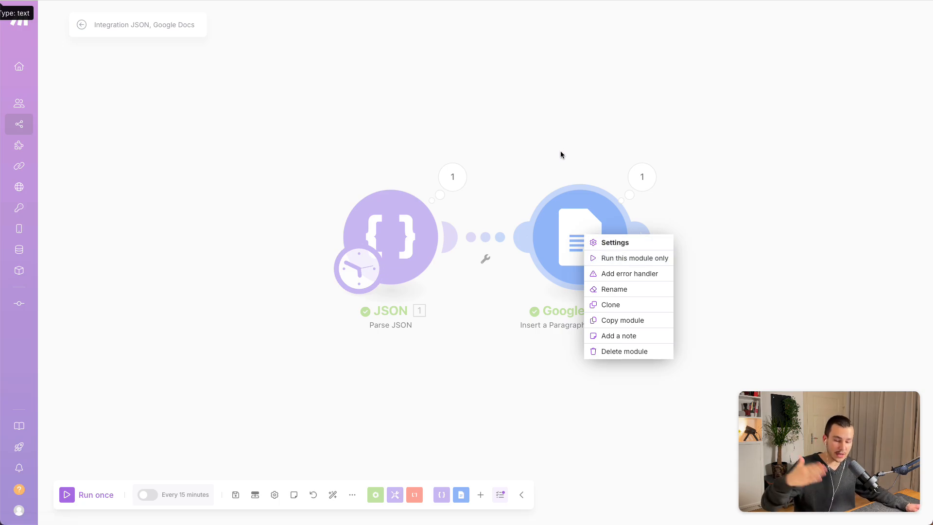
{"action": "left_click", "coordinate": [611, 266]}
{"action": "left_click", "coordinate": [713, 295]}
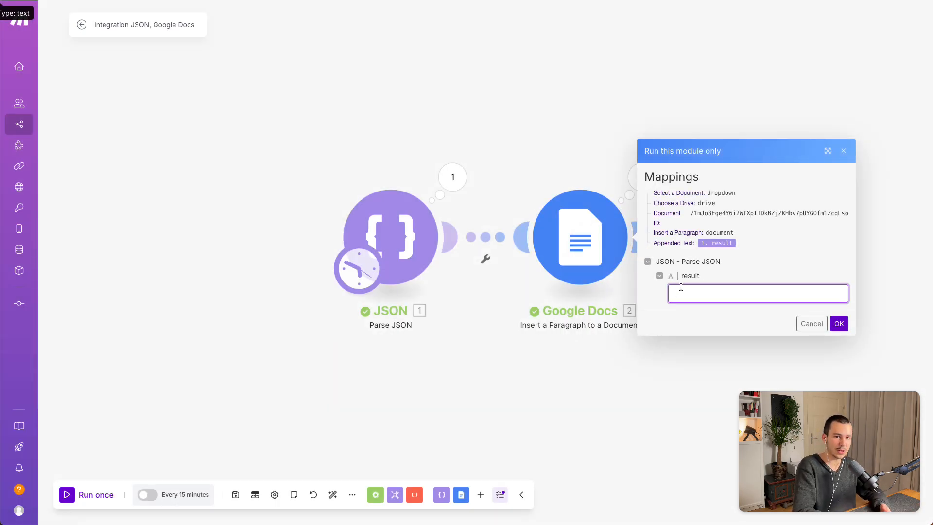
{"action": "left_click", "coordinate": [839, 318]}
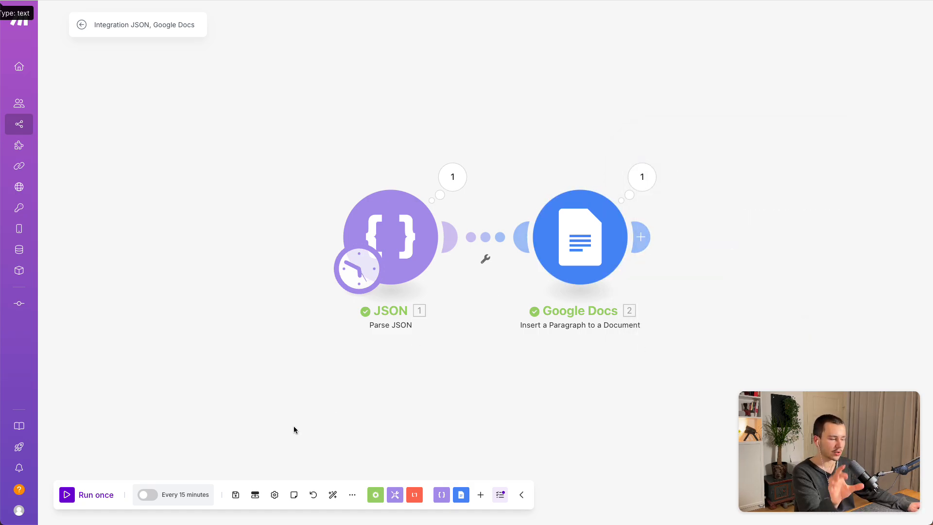
{"action": "left_click", "coordinate": [236, 497]}
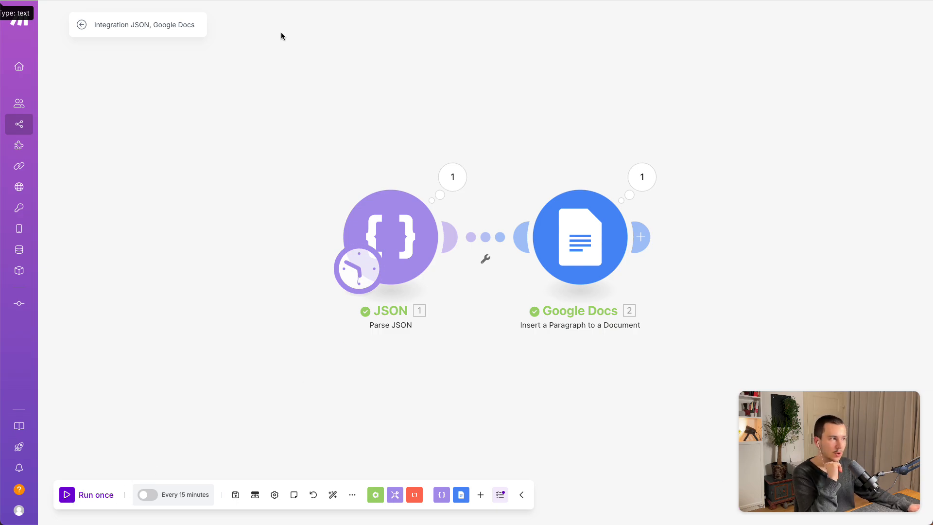
- Switch to the forum thread and check the poster's Google Docs module configuration screenshot
{"action": "key", "text": "ctrl+Tab"}
{"action": "scroll", "coordinate": [439, 212], "scroll_direction": "up", "scroll_amount": 20}
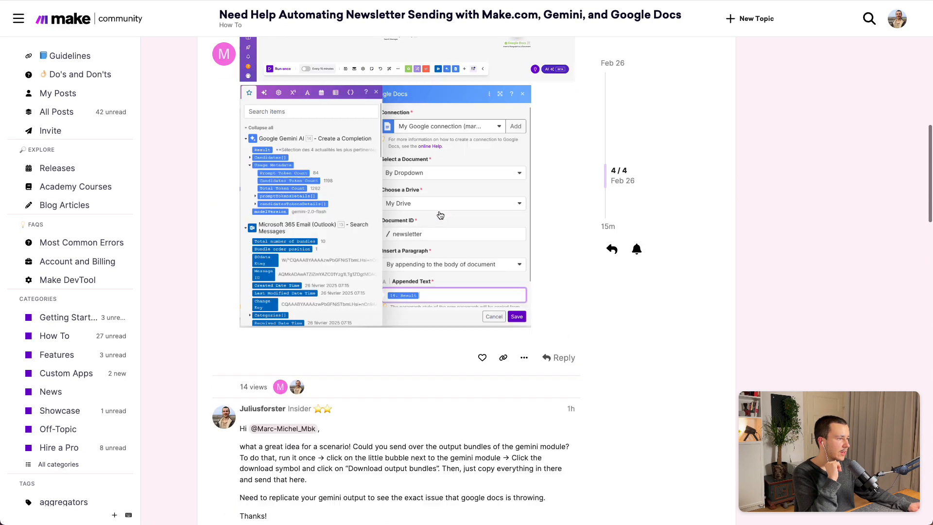
{"action": "scroll", "coordinate": [440, 213], "scroll_direction": "down", "scroll_amount": 1}
{"action": "left_click", "coordinate": [381, 370]}
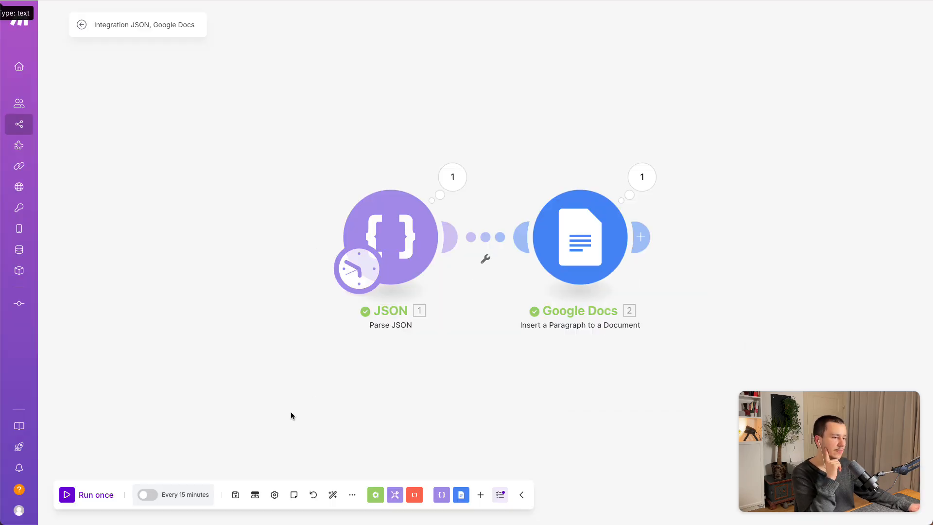
- Run the whole scenario once and inspect the Google Docs module's operation details
{"action": "left_click", "coordinate": [90, 495]}
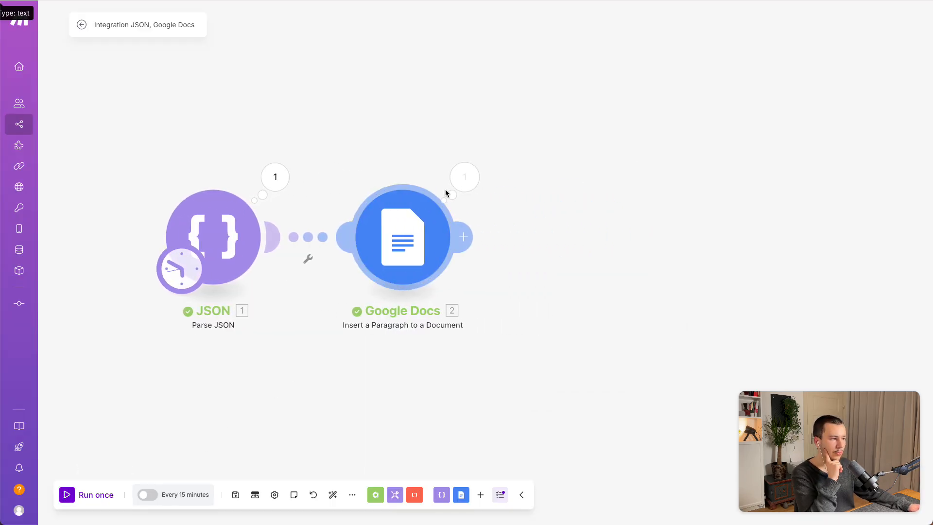
{"action": "left_click", "coordinate": [459, 190]}
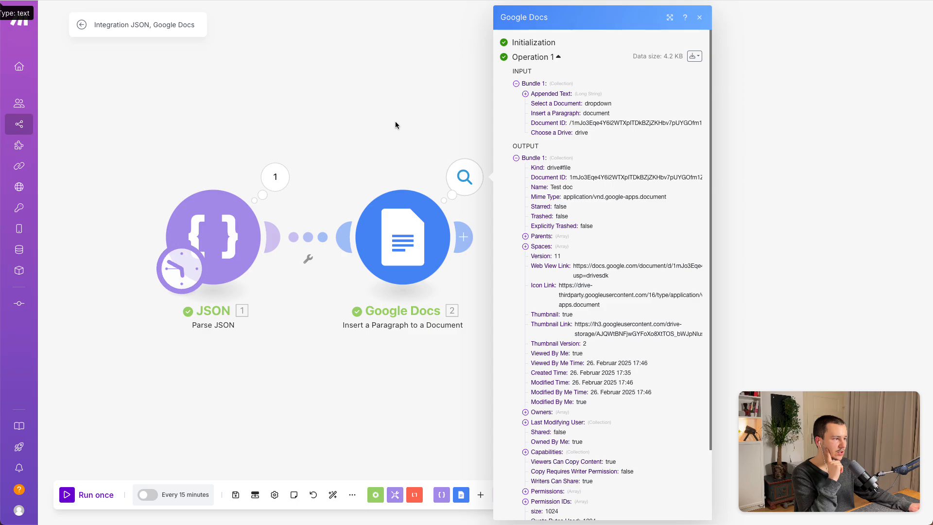
{"action": "left_click", "coordinate": [398, 46]}
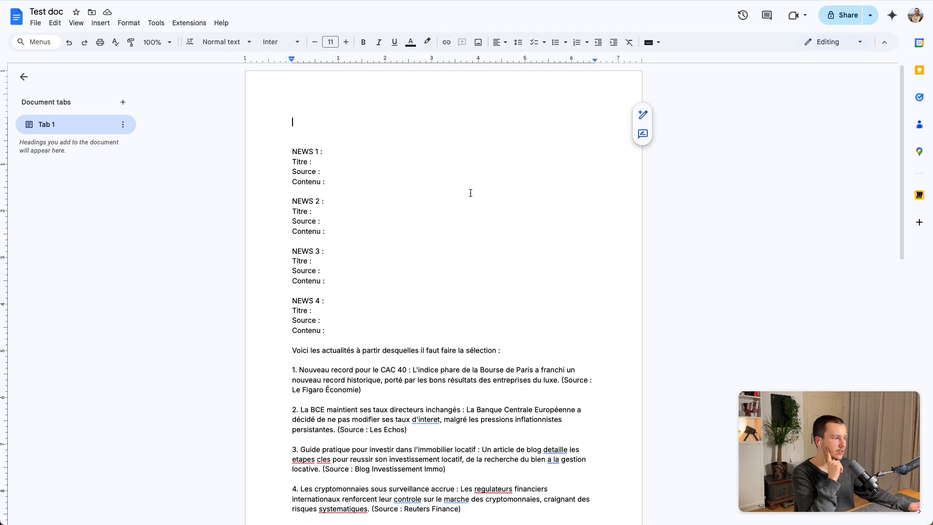
- Look through the text inserted into Test doc in Google Docs, from the NEWS placeholders to the last article
{"action": "scroll", "coordinate": [469, 192], "scroll_direction": "down", "scroll_amount": 10}
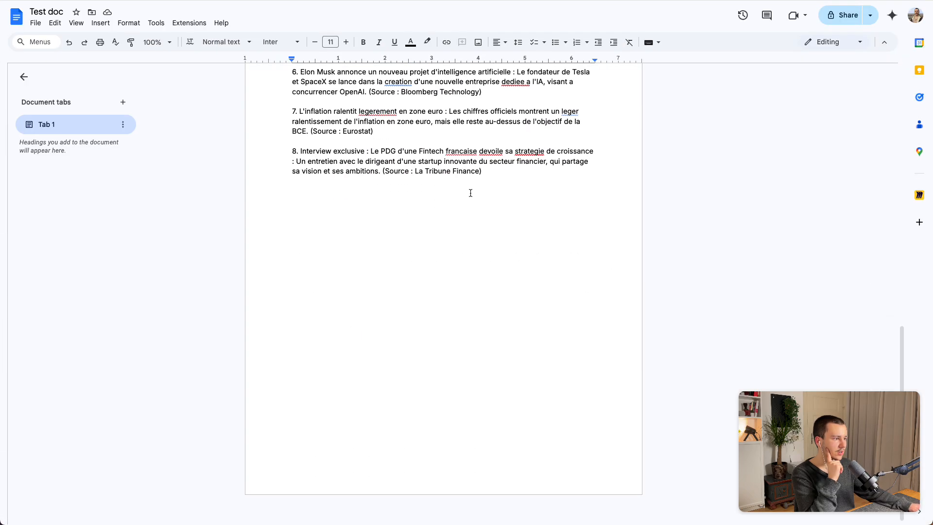
{"action": "scroll", "coordinate": [471, 193], "scroll_direction": "up", "scroll_amount": 10}
{"action": "scroll", "coordinate": [368, 182], "scroll_direction": "down", "scroll_amount": 8}
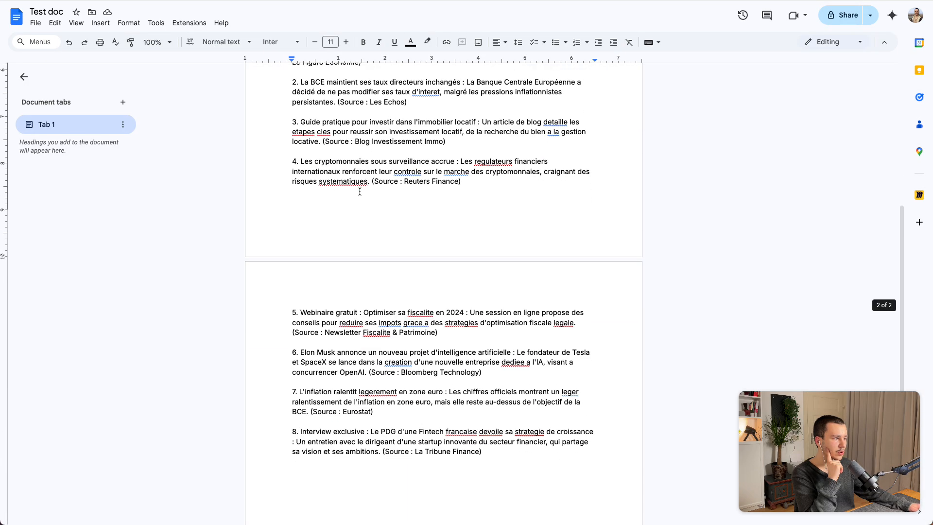
{"action": "scroll", "coordinate": [360, 187], "scroll_direction": "up", "scroll_amount": 8}
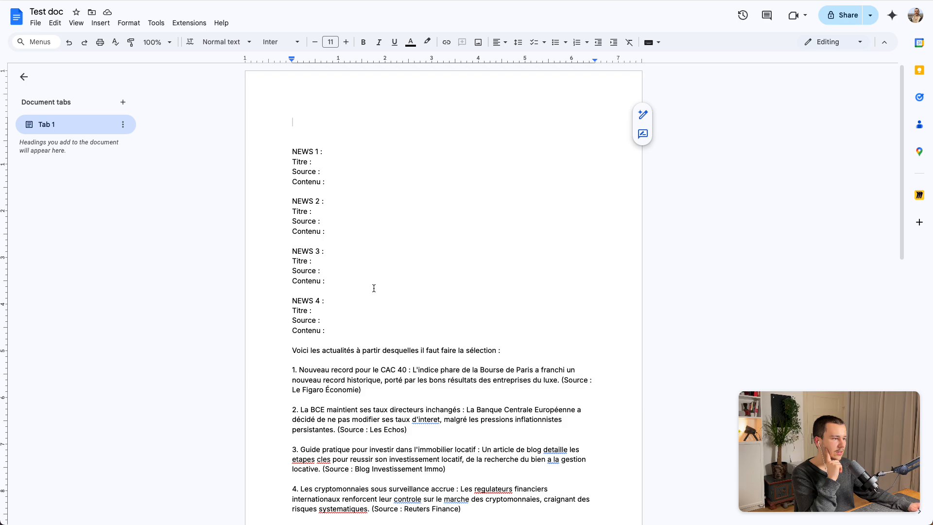
- Delete the blank lines above NEWS 1 at the start of the document
{"action": "key", "text": "BackSpace"}
{"action": "key", "text": "BackSpace"}
{"action": "key", "text": "BackSpace"}
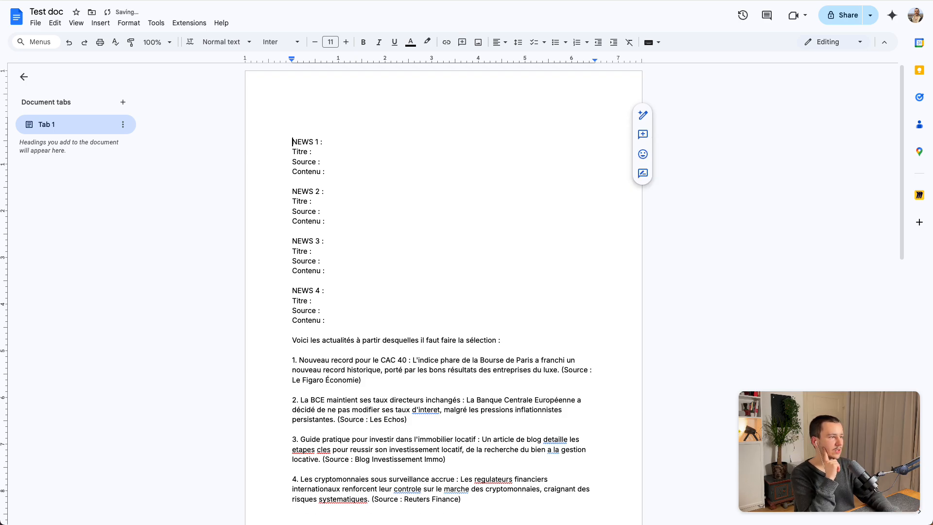
- Examine the inserted text, highlighting the NEWS 1 to NEWS 4 placeholders and the numbered news items
{"action": "scroll", "coordinate": [287, 182], "scroll_direction": "down", "scroll_amount": 5}
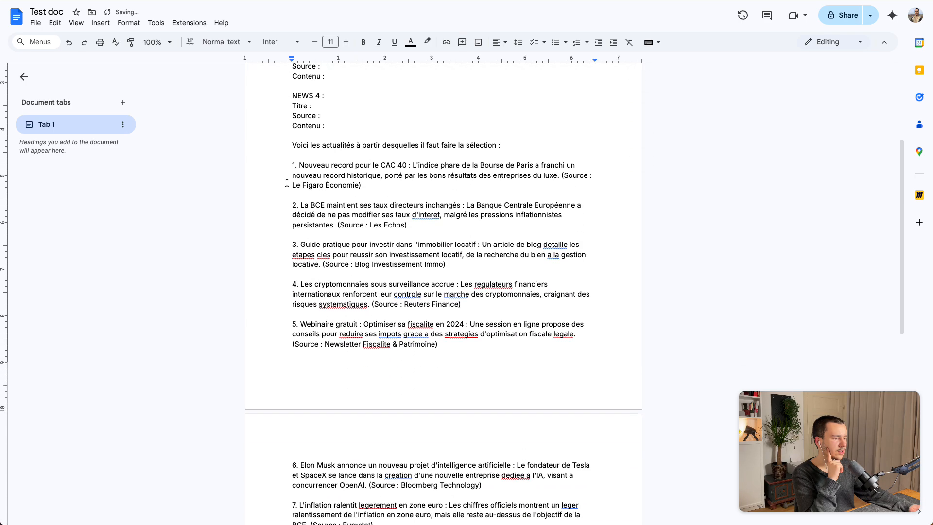
{"action": "scroll", "coordinate": [288, 180], "scroll_direction": "up", "scroll_amount": 5}
{"action": "left_click_drag", "start_coordinate": [291, 121], "coordinate": [408, 301]}
{"action": "scroll", "coordinate": [408, 301], "scroll_direction": "down", "scroll_amount": 6}
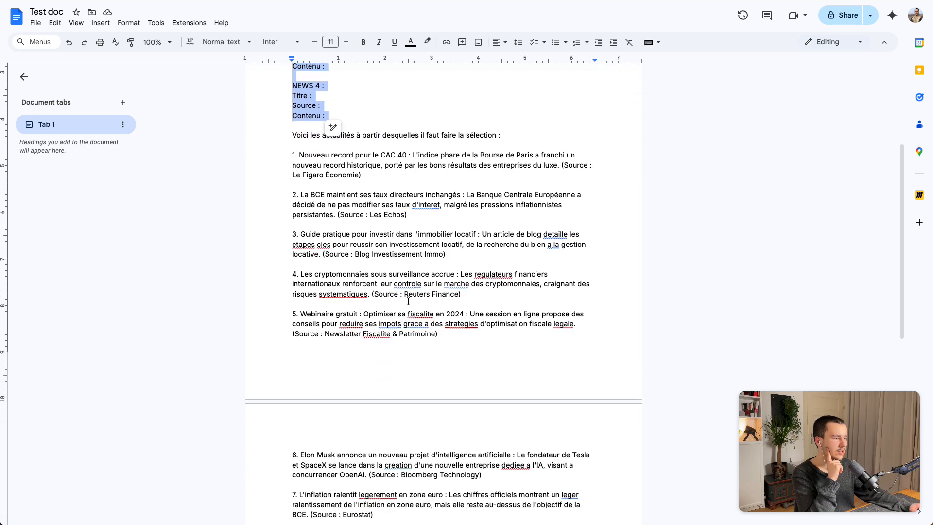
{"action": "left_click_drag", "start_coordinate": [541, 460], "coordinate": [365, 154]}
{"action": "scroll", "coordinate": [364, 154], "scroll_direction": "up", "scroll_amount": 5}
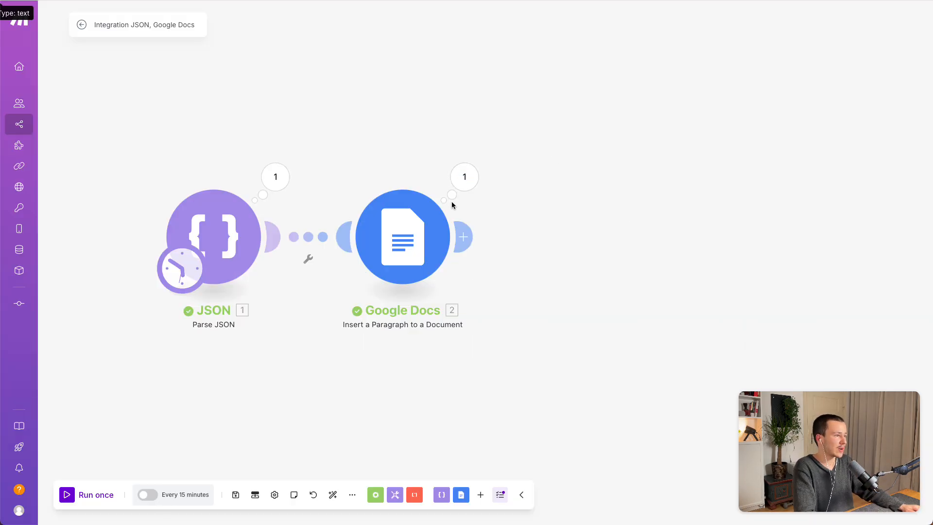
- Bring up the single-module run prompt of the Google Docs module to view its result input, and dismiss it
{"action": "right_click", "coordinate": [409, 252]}
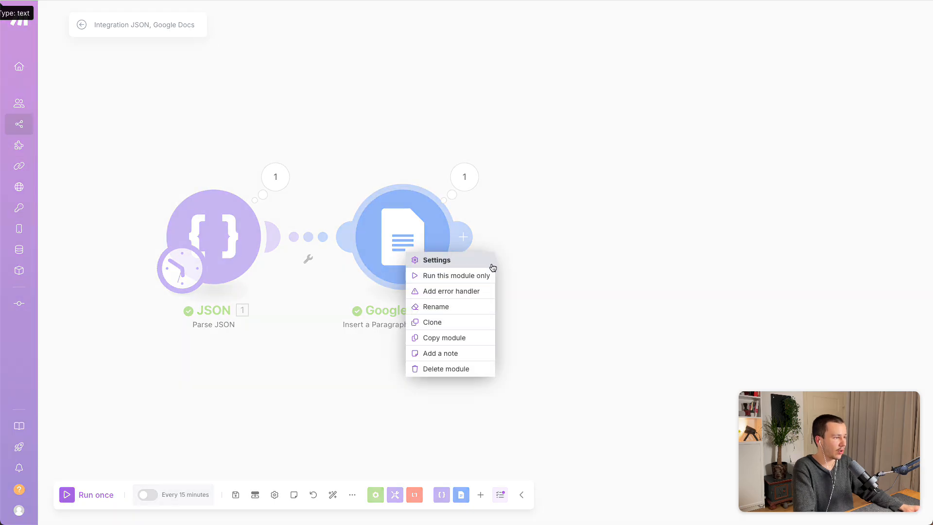
{"action": "left_click", "coordinate": [469, 273]}
{"action": "left_click", "coordinate": [555, 291]}
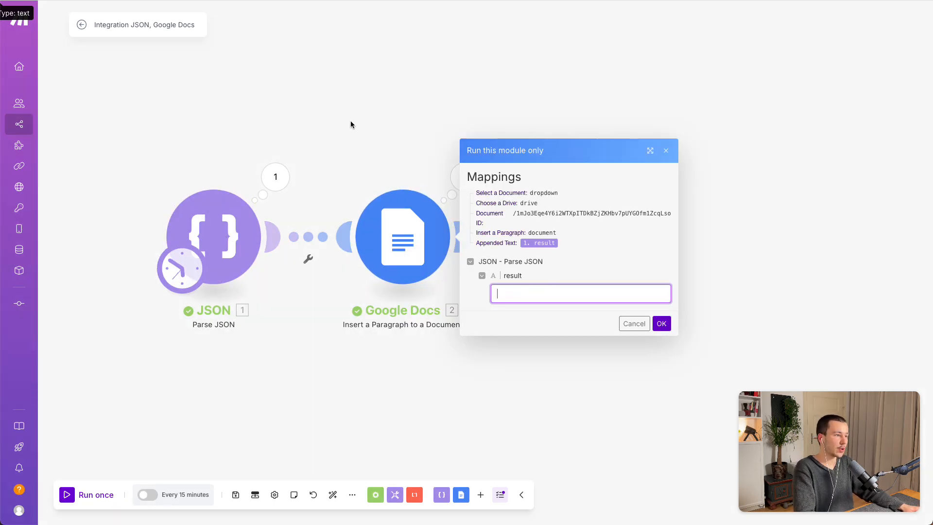
{"action": "key", "text": "Return"}
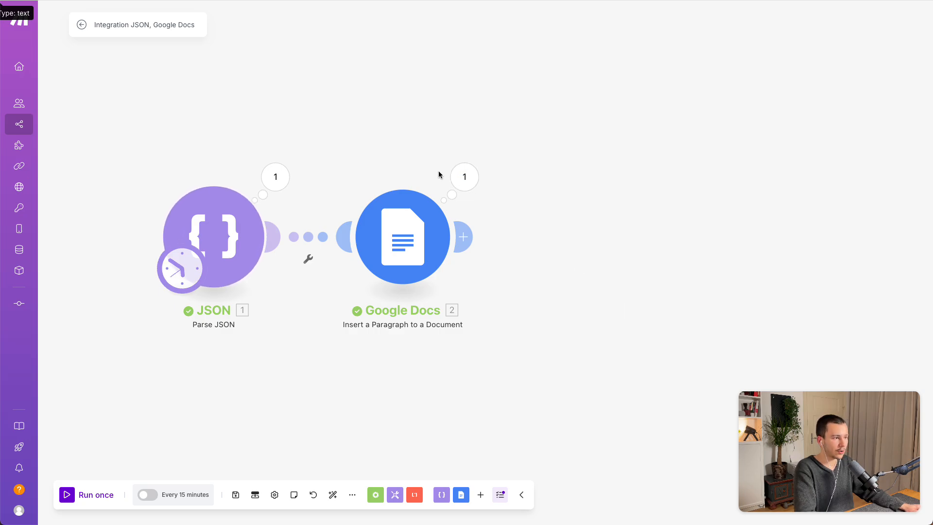
- Copy the entire raw result value, including its \n sequences, from the downloadable output bundles of the JSON module's operation
{"action": "left_click", "coordinate": [271, 179]}
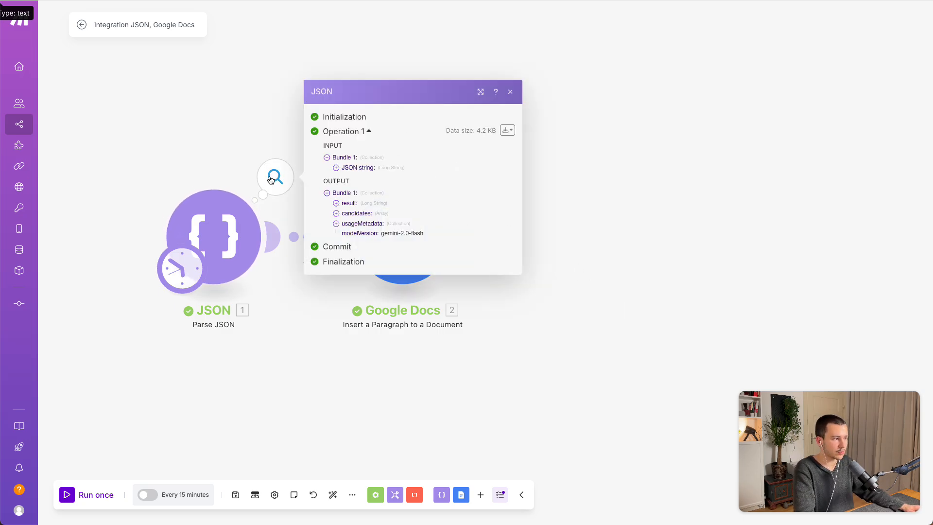
{"action": "left_click", "coordinate": [261, 149]}
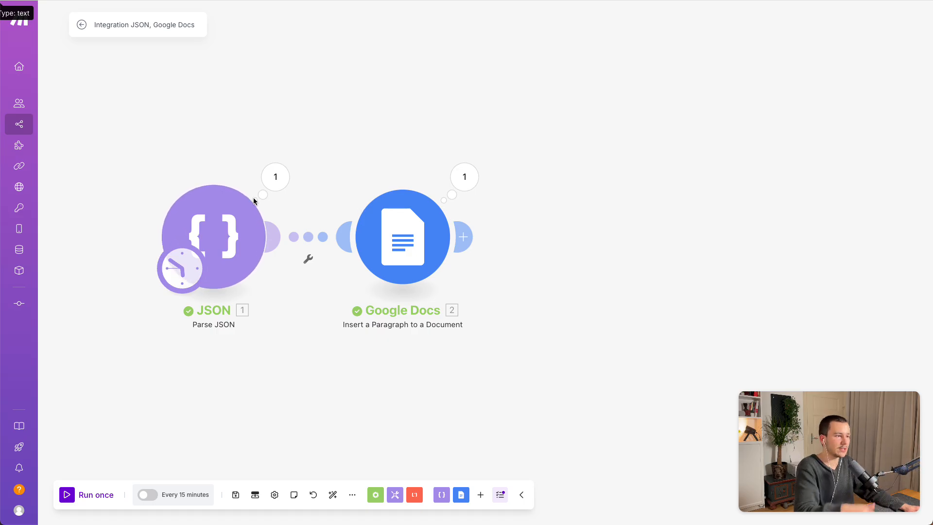
{"action": "left_click", "coordinate": [273, 178]}
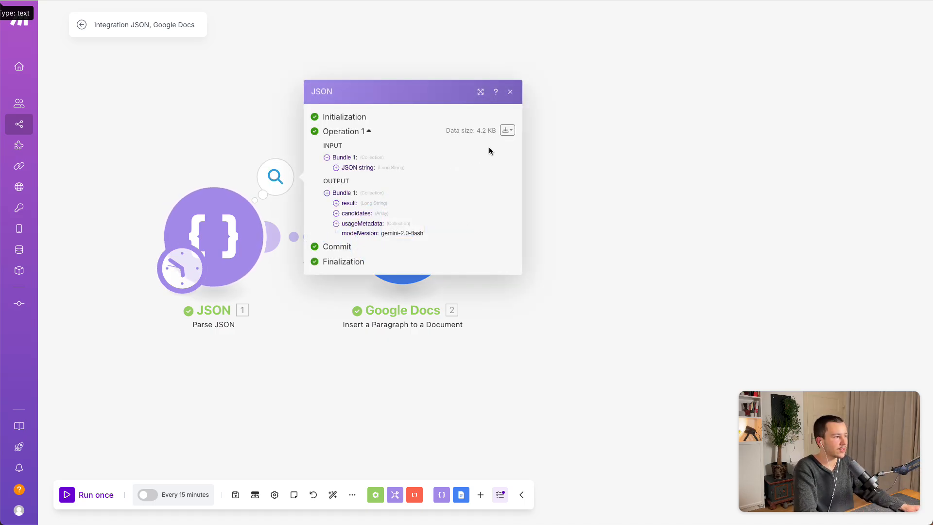
{"action": "left_click", "coordinate": [507, 130]}
{"action": "left_click", "coordinate": [464, 166]}
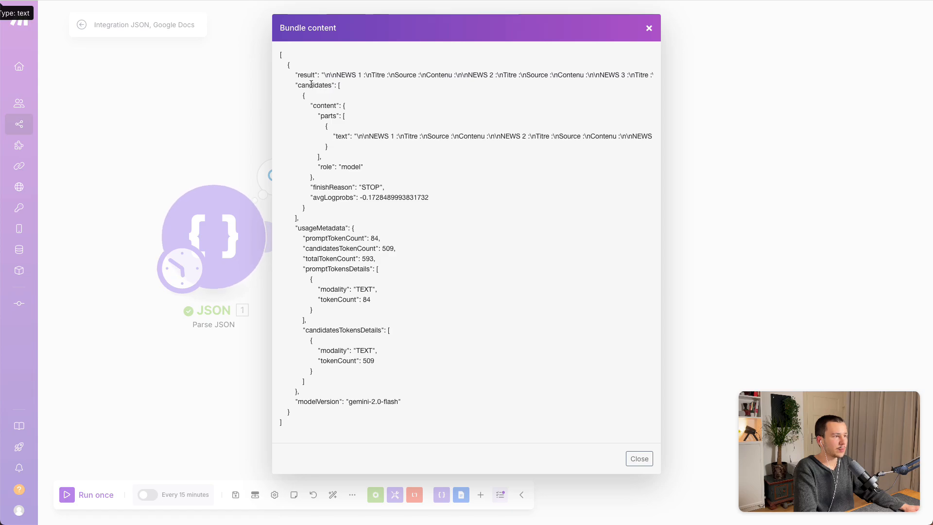
{"action": "left_click", "coordinate": [341, 75]}
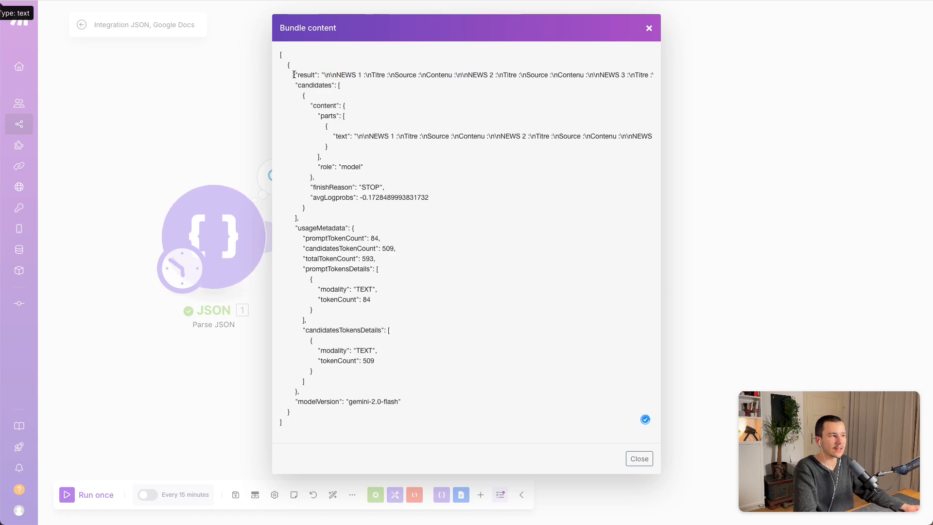
{"action": "left_click_drag", "start_coordinate": [295, 75], "coordinate": [622, 90]}
{"action": "left_click", "coordinate": [324, 73]}
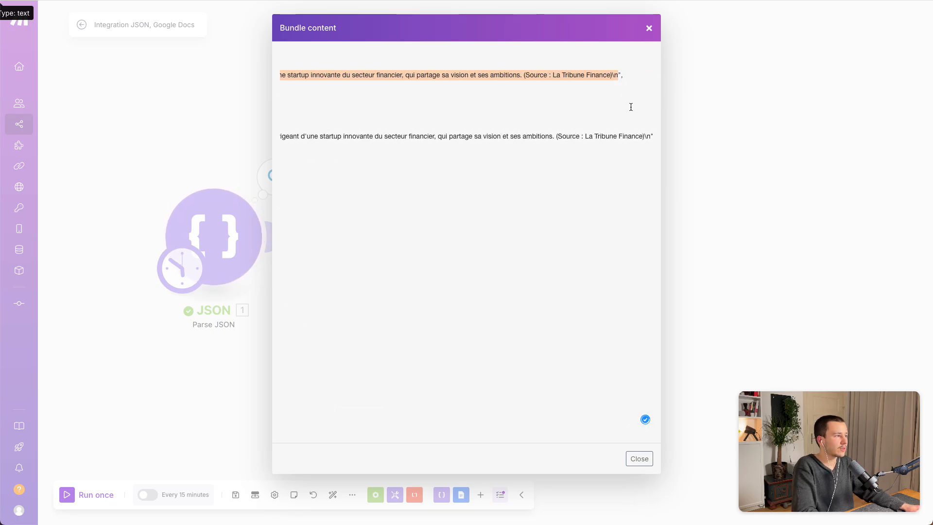
{"action": "left_click", "coordinate": [640, 460]}
{"action": "left_click", "coordinate": [571, 261]}
- Run only the Google Docs module with the copied raw result text as its result value
{"action": "right_click", "coordinate": [407, 253]}
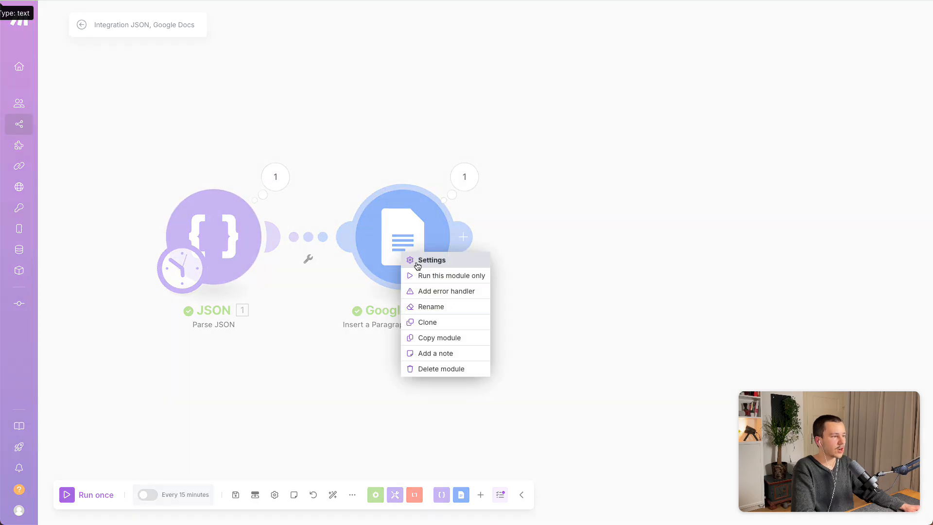
{"action": "left_click", "coordinate": [430, 273]}
{"action": "left_click", "coordinate": [517, 291]}
{"action": "key", "text": "ctrl+v"}
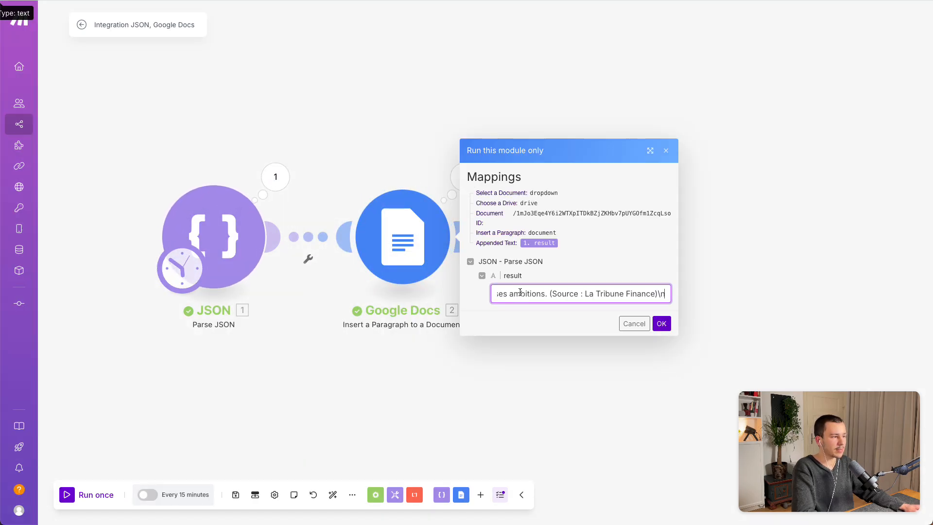
{"action": "left_click", "coordinate": [662, 324]}
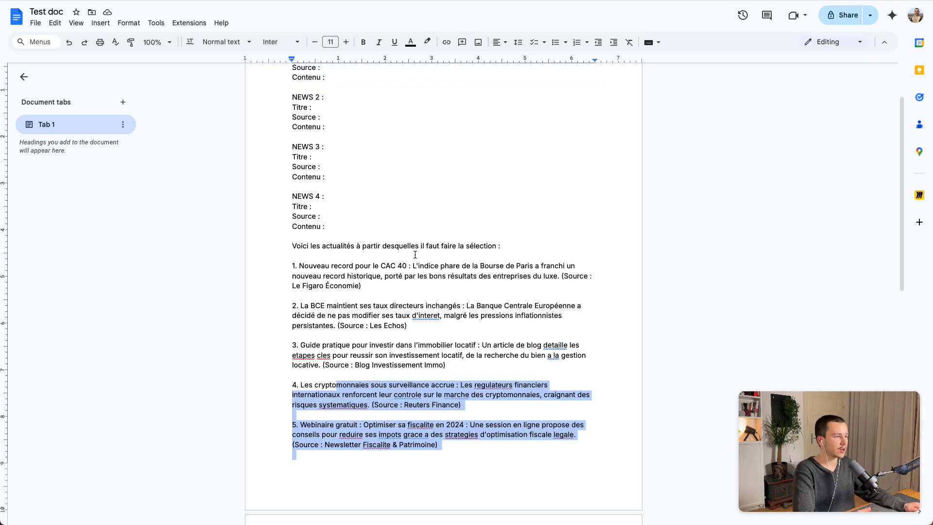
- Examine the raw block appended after news item 8 in Test doc, highlighting it and its leading \n sequences
{"action": "scroll", "coordinate": [417, 239], "scroll_direction": "down", "scroll_amount": 10}
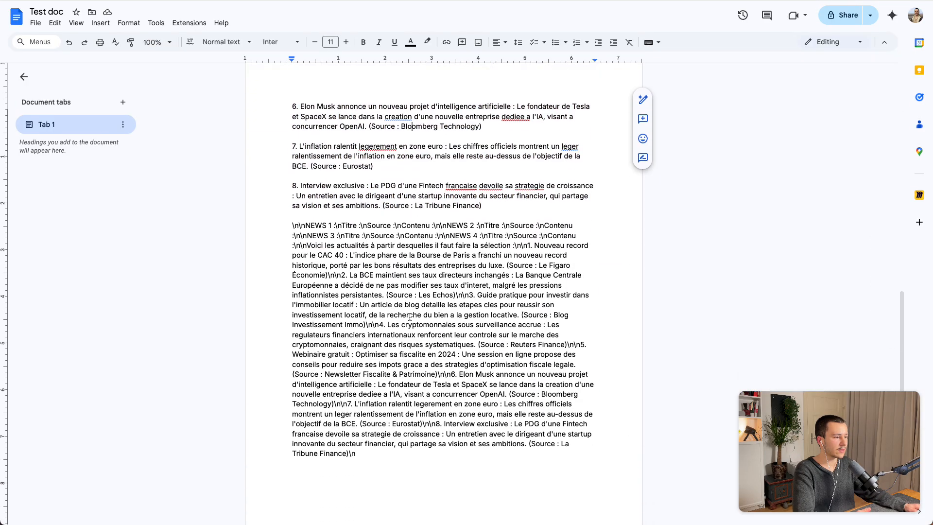
{"action": "left_click_drag", "start_coordinate": [377, 395], "coordinate": [251, 163]}
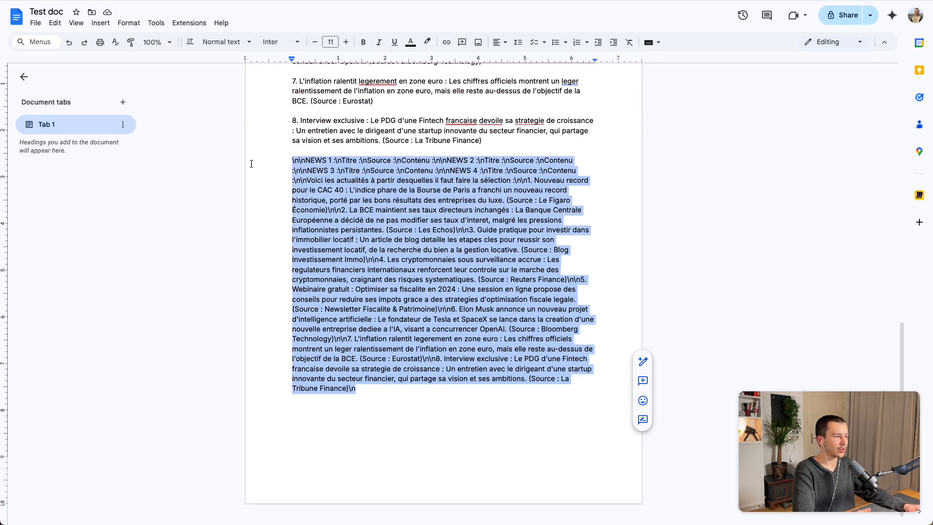
{"action": "left_click", "coordinate": [290, 163]}
{"action": "triple_click", "coordinate": [290, 163]}
{"action": "left_click", "coordinate": [437, 210]}
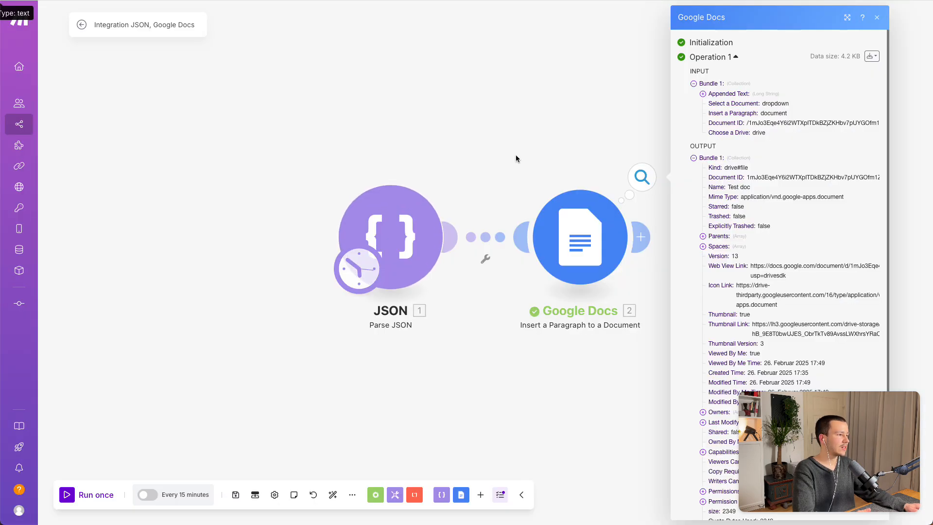
- Close the Google Docs operation details and run only the JSON module in Make
{"action": "left_click", "coordinate": [516, 154]}
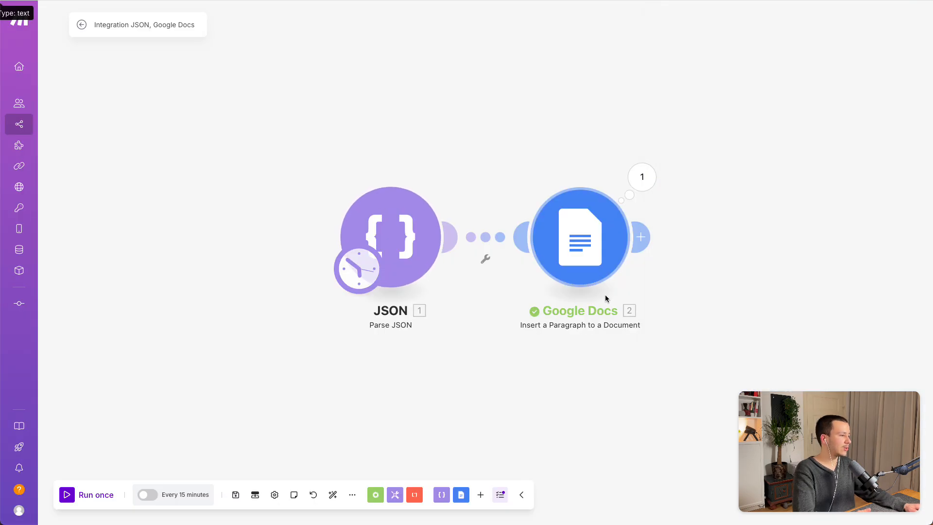
{"action": "left_click", "coordinate": [295, 248]}
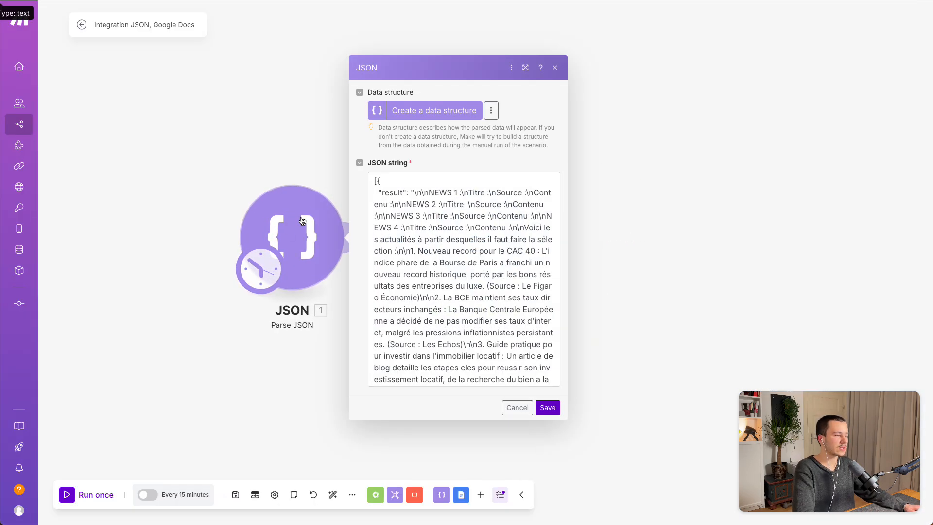
{"action": "left_click", "coordinate": [296, 248]}
{"action": "left_click", "coordinate": [296, 249]}
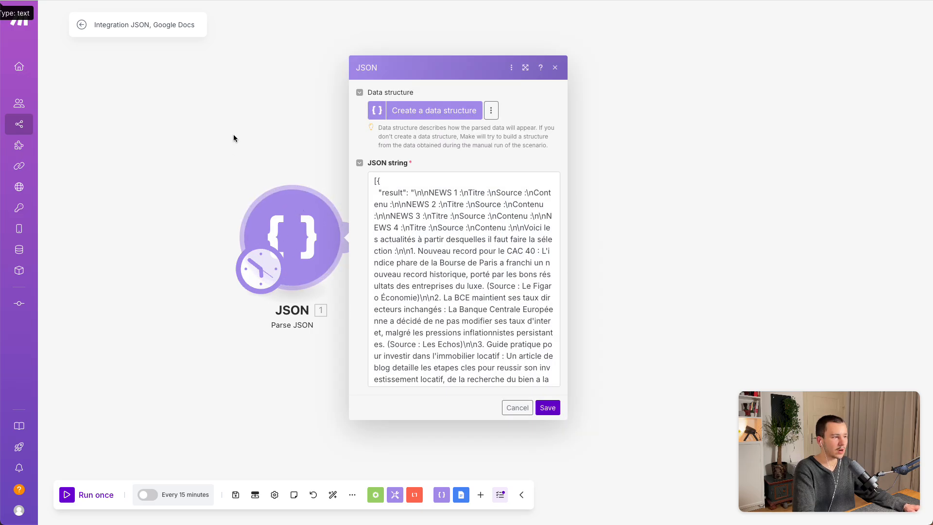
{"action": "left_click", "coordinate": [306, 214]}
{"action": "right_click", "coordinate": [302, 217]}
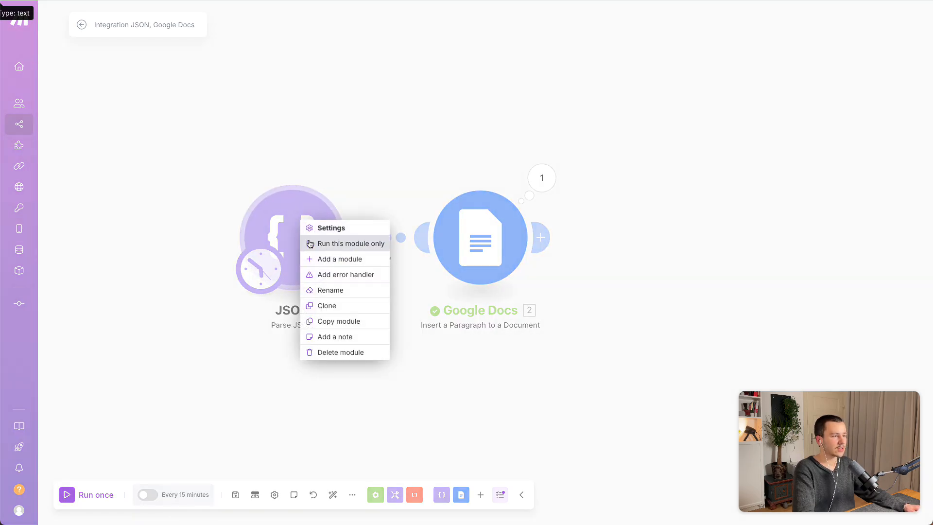
{"action": "left_click", "coordinate": [363, 243]}
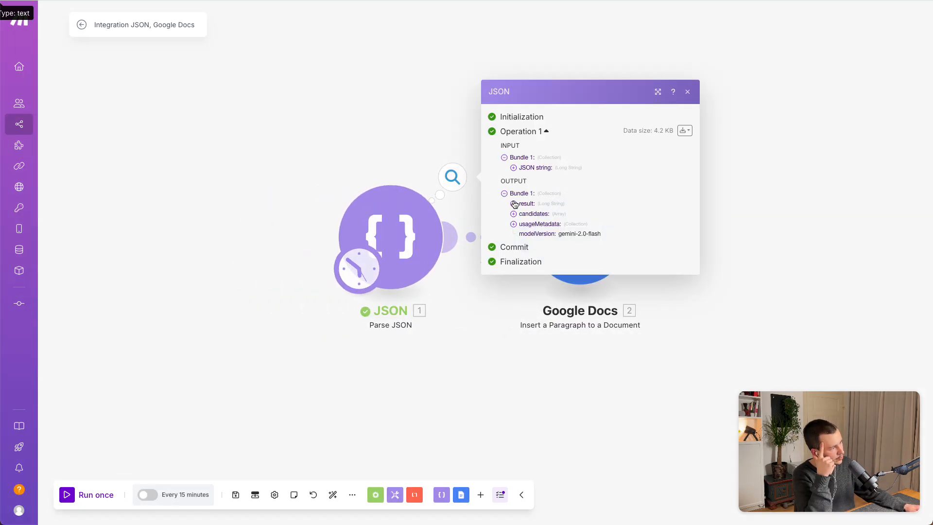
- Expand result in the JSON module's output and copy its formatted text from the top to news item 8
{"action": "left_click", "coordinate": [514, 204]}
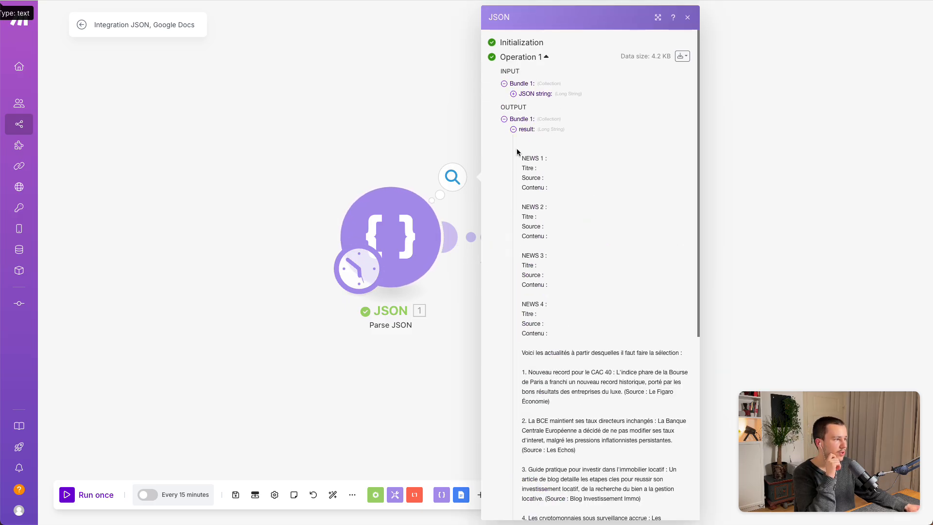
{"action": "left_click_drag", "start_coordinate": [522, 142], "coordinate": [666, 453]}
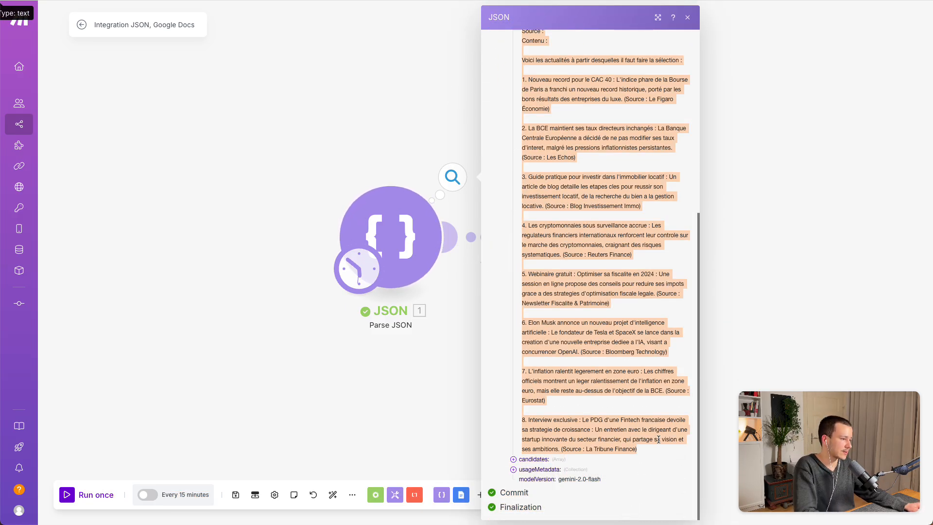
{"action": "left_click", "coordinate": [346, 110]}
- Run only the Google Docs module with the copied formatted text as result, and check what was appended to Test doc
{"action": "right_click", "coordinate": [590, 234]}
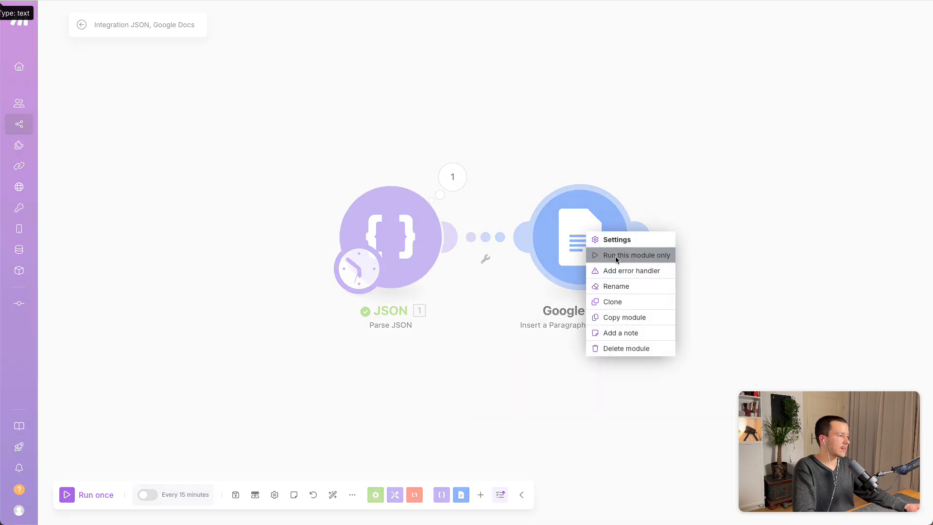
{"action": "left_click", "coordinate": [615, 257]}
{"action": "left_click", "coordinate": [682, 295]}
{"action": "key", "text": "ctrl+v"}
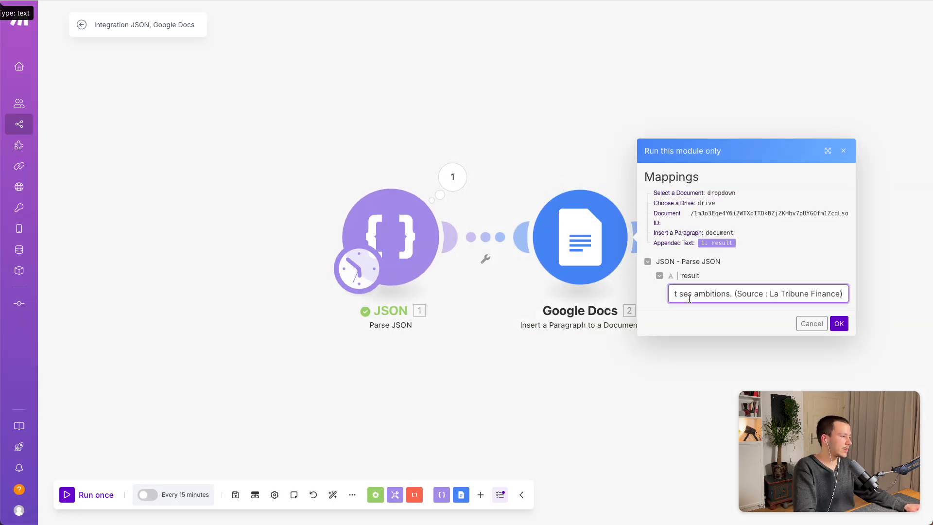
{"action": "left_click", "coordinate": [839, 323]}
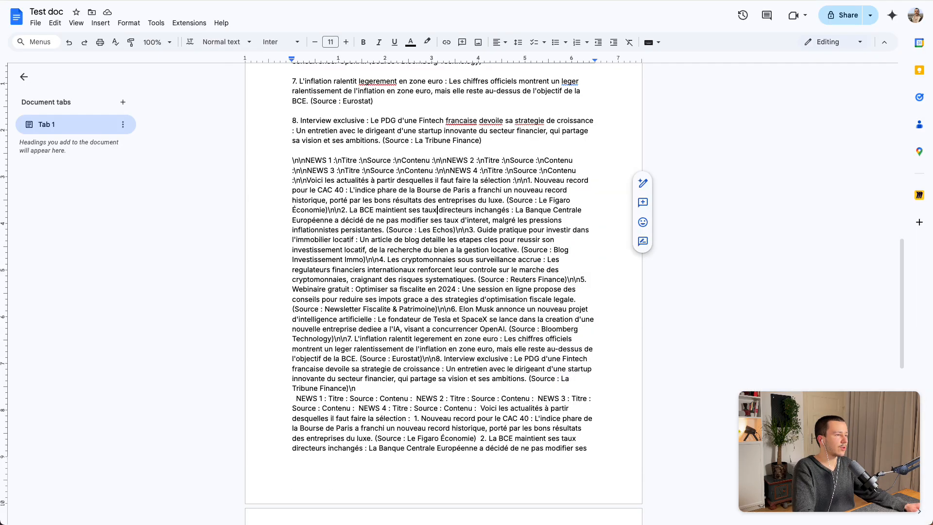
{"action": "scroll", "coordinate": [349, 316], "scroll_direction": "down", "scroll_amount": 10}
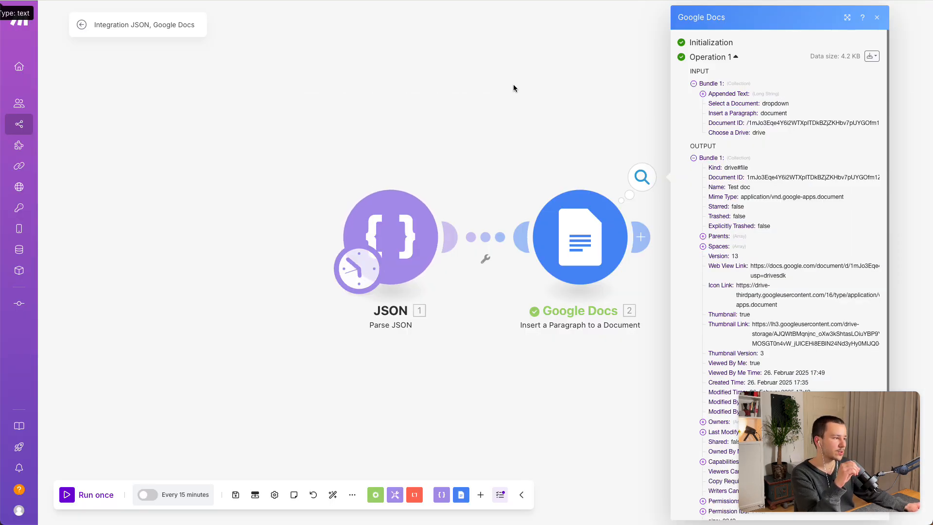
- Save the scenario in Make and view the forum post's screenshot of the Outlook, Gemini and Google Docs scenario
{"action": "left_click", "coordinate": [513, 84]}
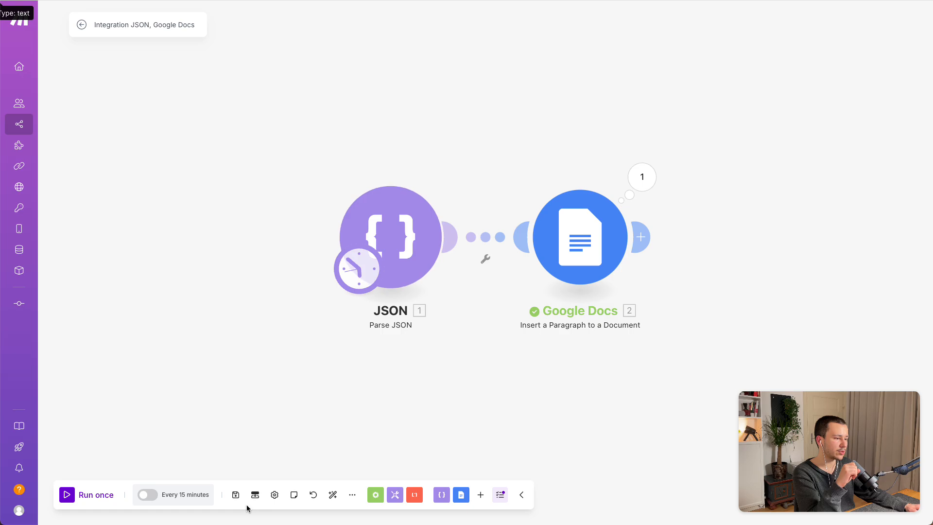
{"action": "left_click", "coordinate": [235, 496]}
{"action": "scroll", "coordinate": [562, 308], "scroll_direction": "right", "scroll_amount": 3}
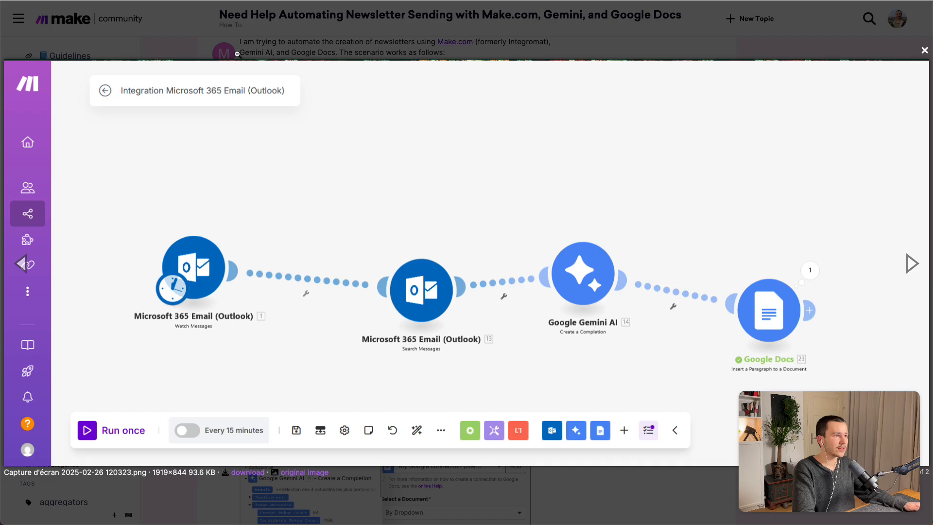
{"action": "left_click", "coordinate": [226, 32]}
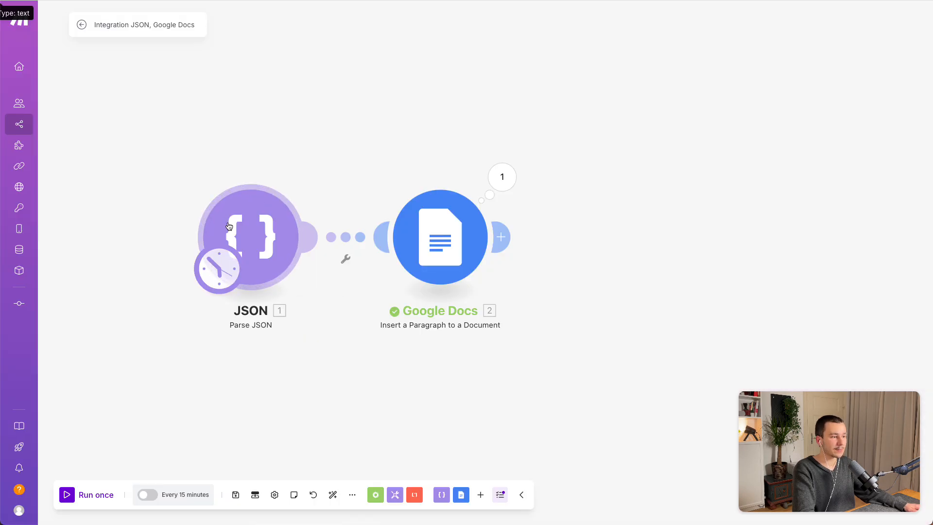
- Run only the JSON module again and copy the complete content of its output bundles
{"action": "right_click", "coordinate": [229, 227]}
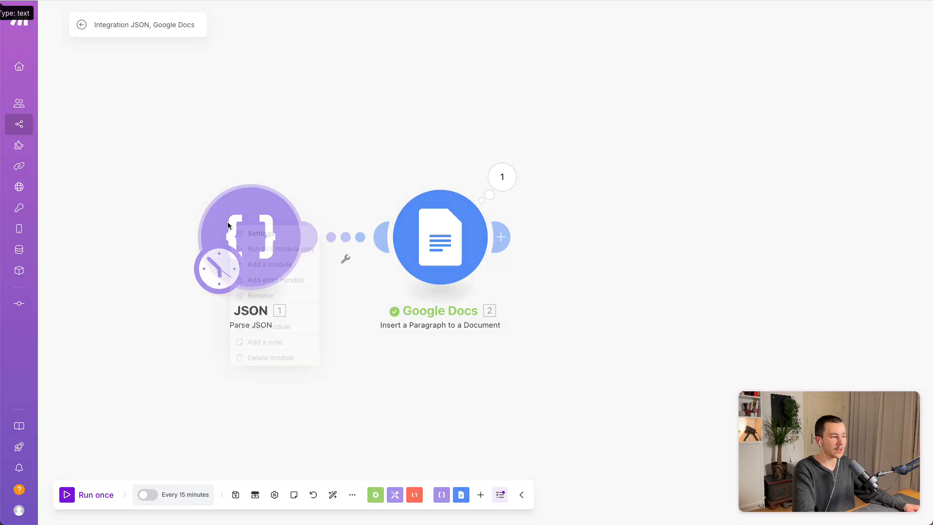
{"action": "left_click", "coordinate": [284, 248]}
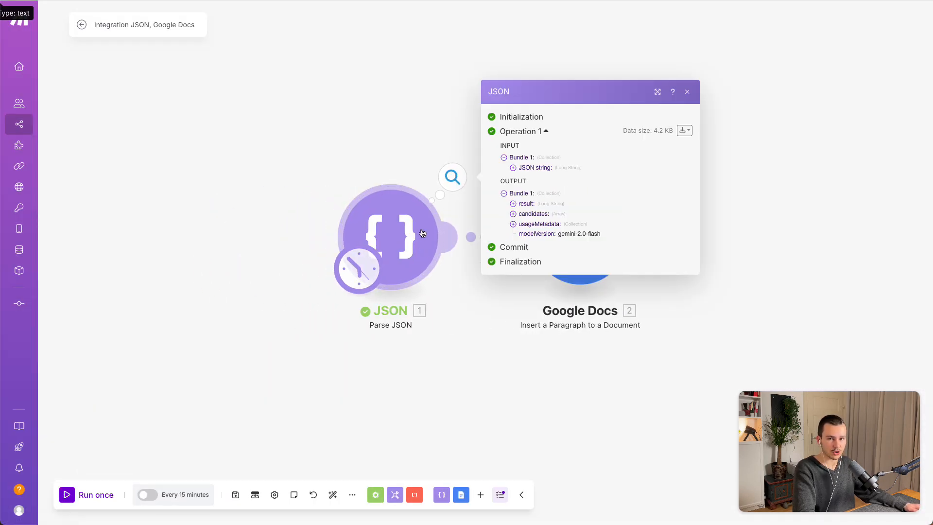
{"action": "left_click", "coordinate": [685, 130]}
{"action": "left_click", "coordinate": [638, 164]}
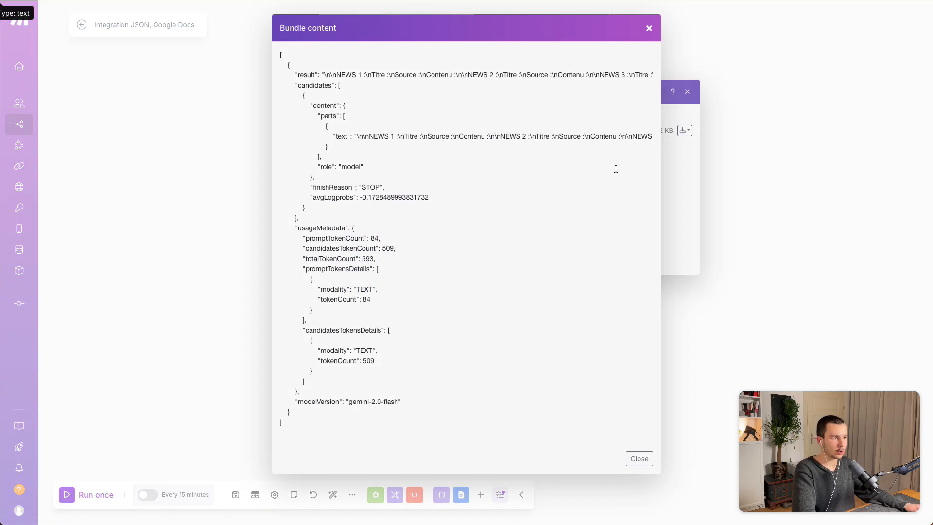
{"action": "key", "text": "ctrl+a"}
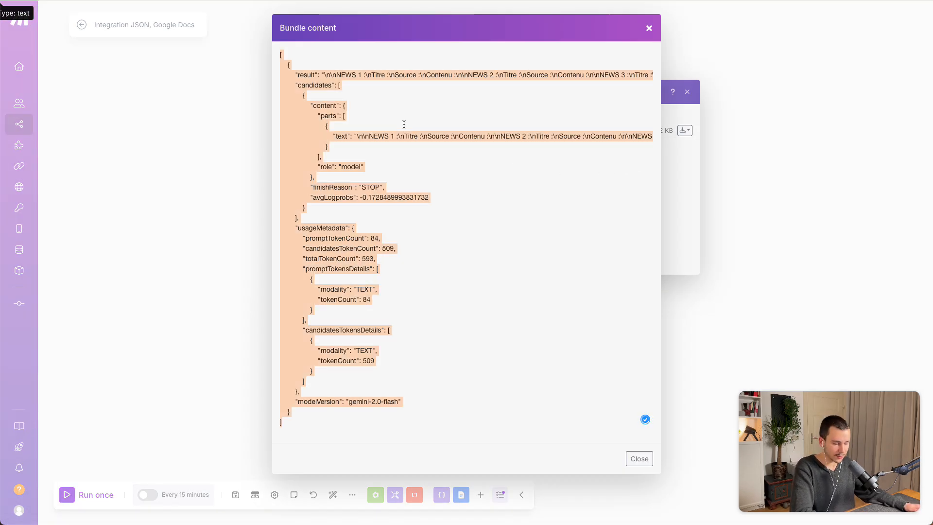
{"action": "left_click", "coordinate": [153, 165]}
{"action": "left_click", "coordinate": [158, 167]}
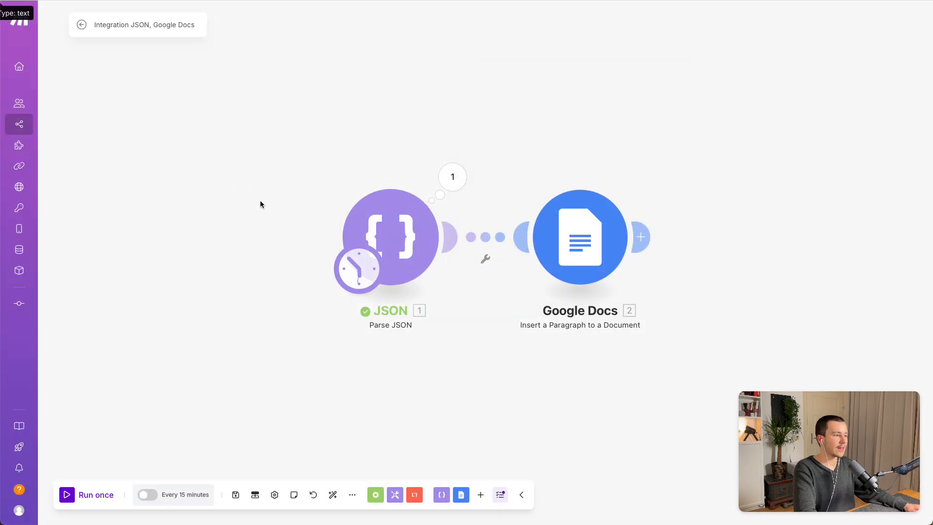
- Unlink the Parse JSON module from the Google Docs module and move it out of the way, above the flow
{"action": "left_click", "coordinate": [353, 237]}
{"action": "left_click", "coordinate": [331, 237]}
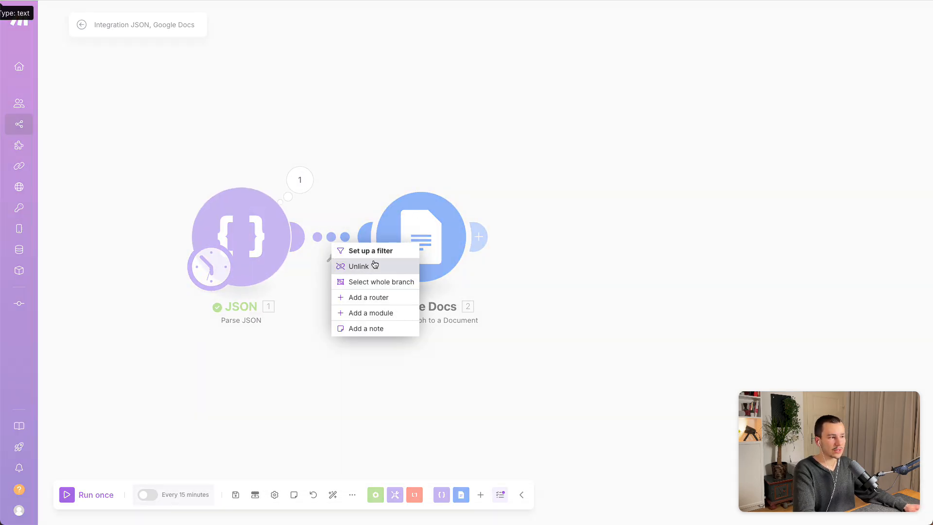
{"action": "left_click", "coordinate": [355, 265]}
{"action": "left_click_drag", "start_coordinate": [260, 255], "coordinate": [133, 93]}
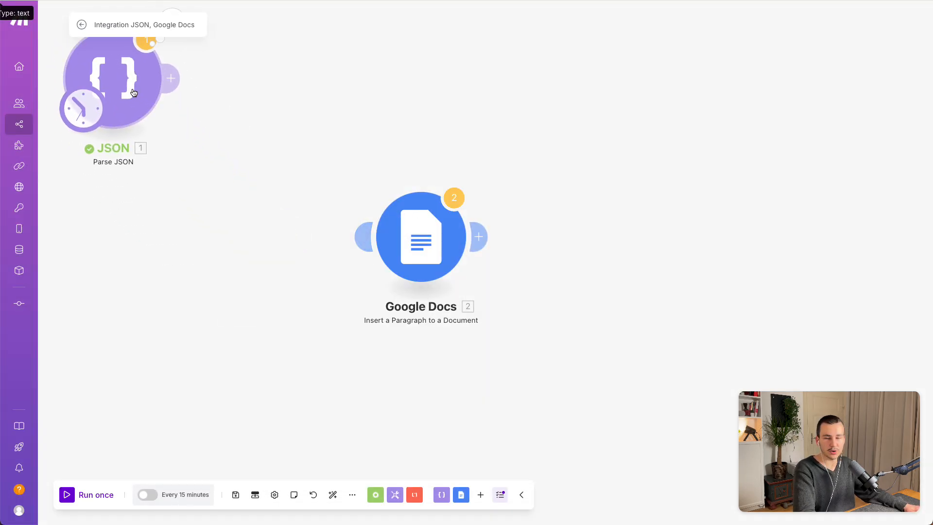
- Add a new module in the free space before Google Docs, using the built-in JSON app's Parse JSON
{"action": "right_click", "coordinate": [186, 240]}
{"action": "left_click", "coordinate": [226, 251]}
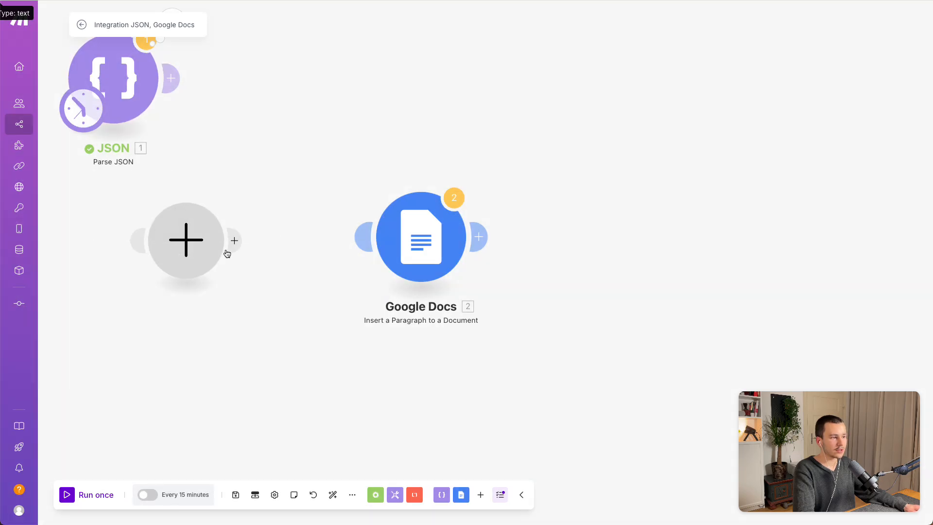
{"action": "left_click", "coordinate": [193, 240]}
{"action": "type", "text": "pars"}
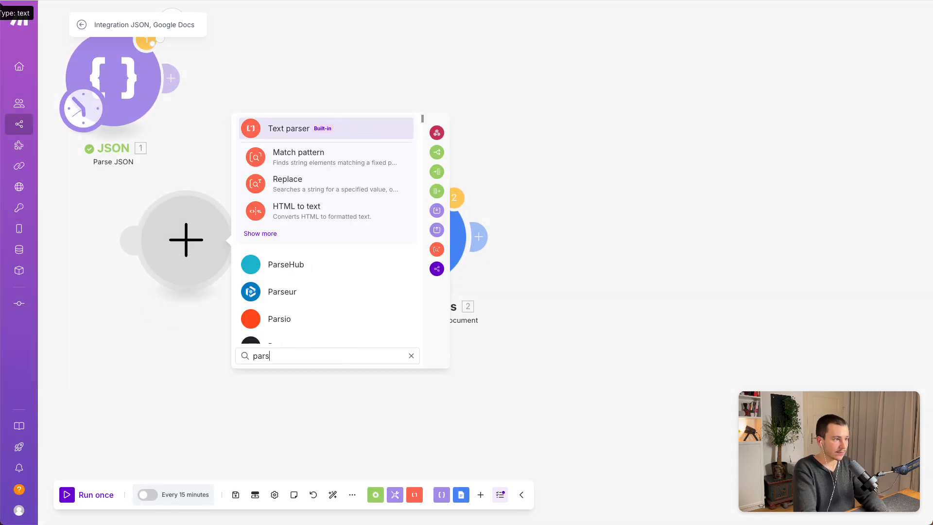
{"action": "type", "text": "e json"}
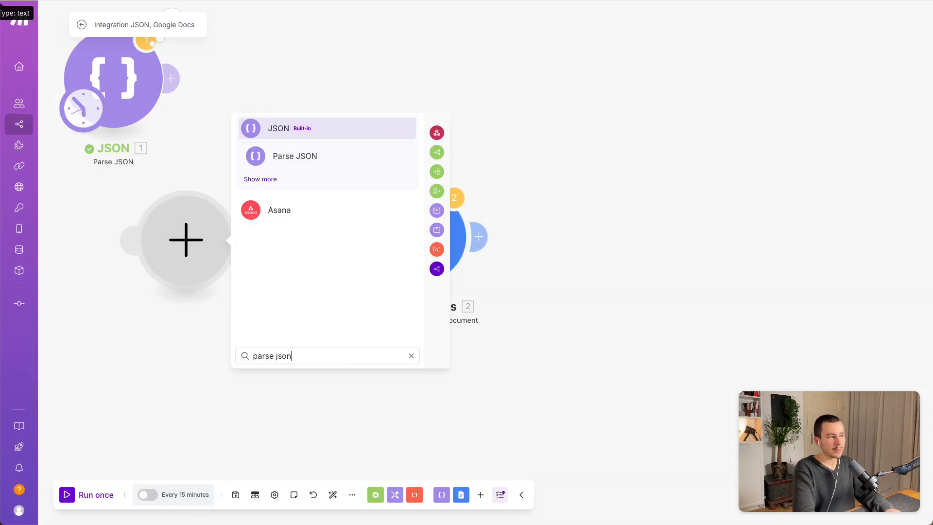
{"action": "key", "text": "Down"}
{"action": "key", "text": "Return"}
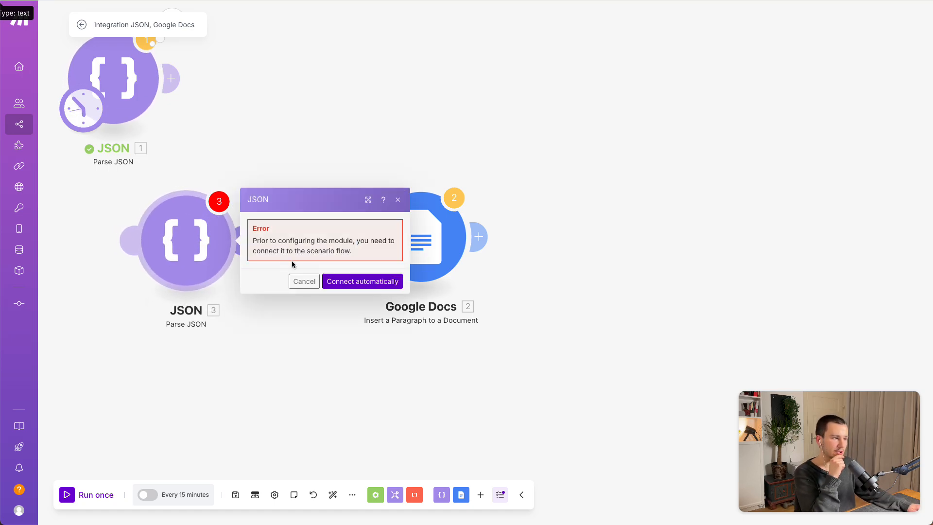
- Connect the new Parse JSON module to the Google Docs module and make it the scenario's starting module
{"action": "left_click", "coordinate": [362, 281]}
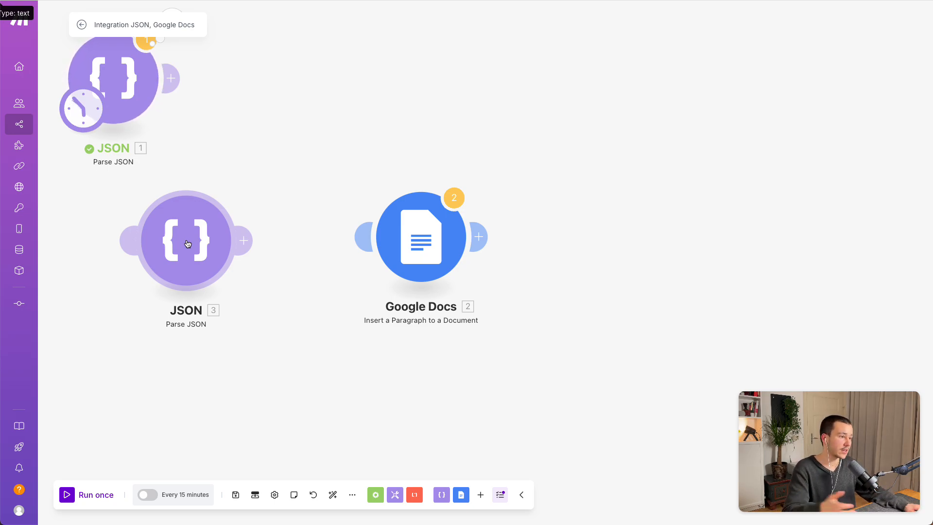
{"action": "left_click_drag", "start_coordinate": [272, 240], "coordinate": [364, 237]}
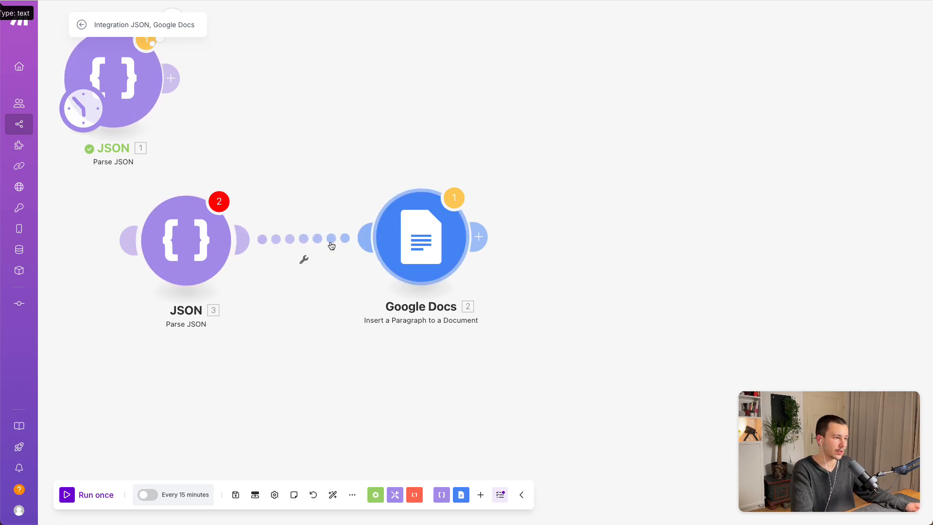
{"action": "mouse_move", "coordinate": [92, 131]}
{"action": "left_mouse_down"}
{"action": "mouse_move", "coordinate": [196, 190]}
{"action": "mouse_move", "coordinate": [199, 245]}
{"action": "left_mouse_up"}
- Fill the new Parse JSON module's JSON string with the copied output bundles and save its settings
{"action": "left_click", "coordinate": [228, 244]}
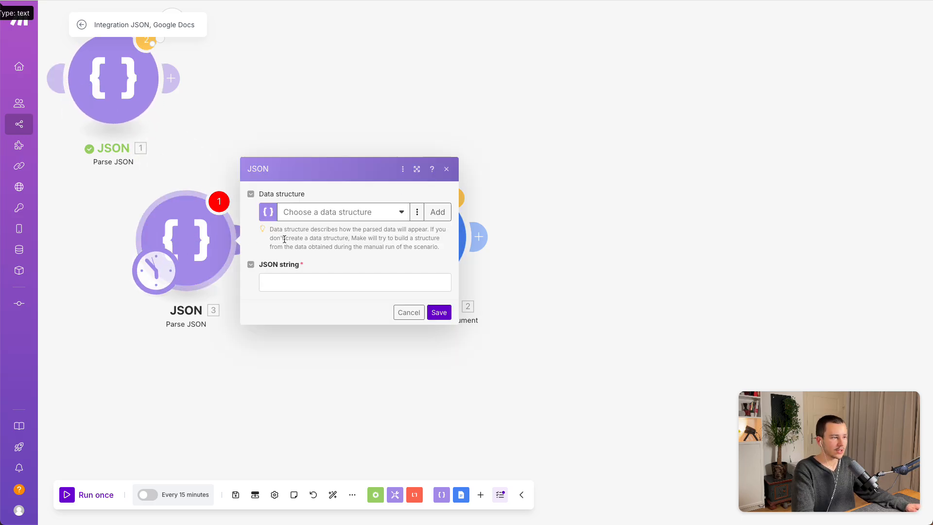
{"action": "left_click", "coordinate": [302, 281]}
{"action": "key", "text": "ctrl+v"}
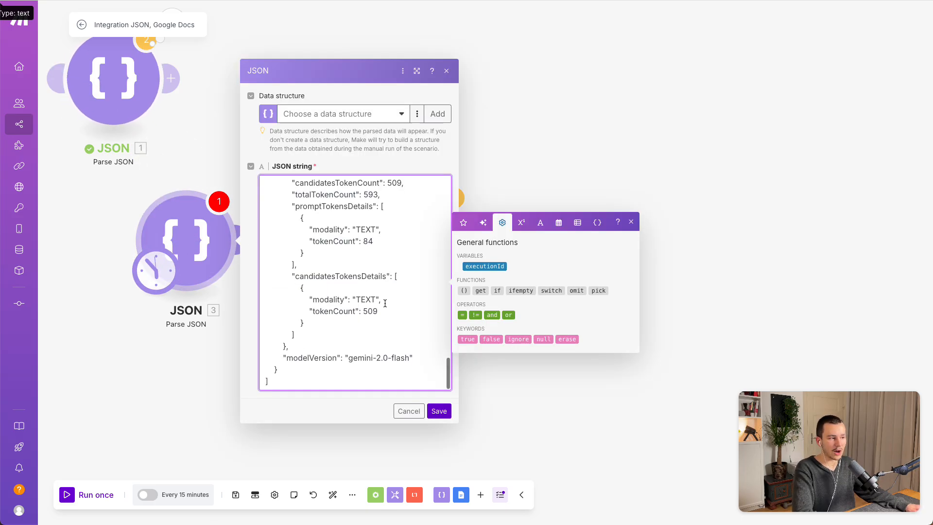
{"action": "scroll", "coordinate": [385, 302], "scroll_direction": "up", "scroll_amount": 15}
{"action": "scroll", "coordinate": [385, 303], "scroll_direction": "down", "scroll_amount": 15}
{"action": "scroll", "coordinate": [385, 302], "scroll_direction": "up", "scroll_amount": 15}
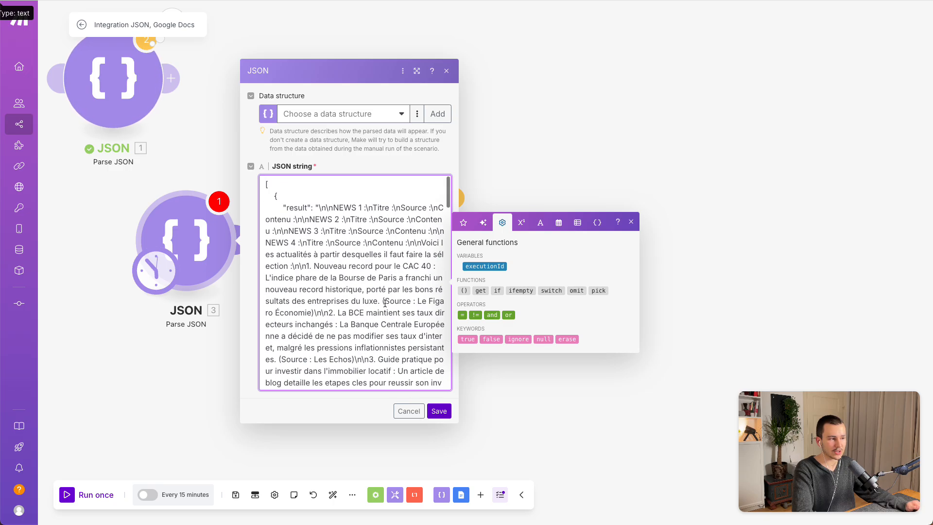
{"action": "scroll", "coordinate": [385, 302], "scroll_direction": "down", "scroll_amount": 15}
{"action": "left_click", "coordinate": [200, 115]}
{"action": "scroll", "coordinate": [200, 114], "scroll_direction": "up", "scroll_amount": 2}
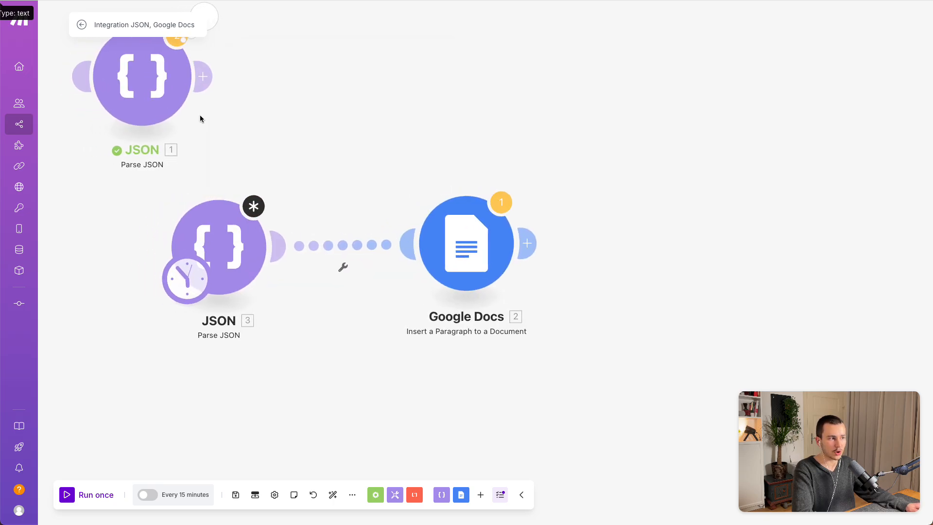
{"action": "scroll", "coordinate": [200, 115], "scroll_direction": "down", "scroll_amount": 4}
{"action": "left_click", "coordinate": [247, 239]}
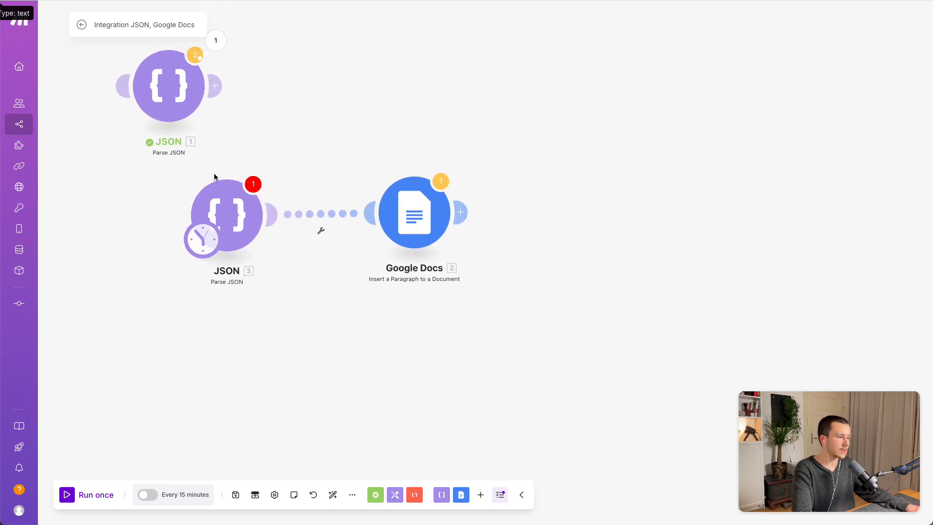
{"action": "left_click", "coordinate": [427, 387]}
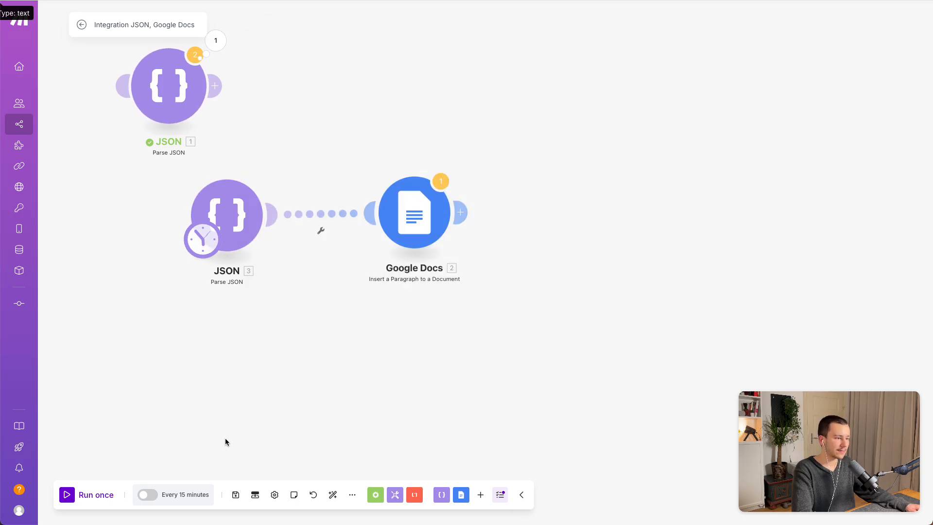
- Save the scenario despite the unlinked module, then start a full run and cancel it at the reference warning
{"action": "left_click", "coordinate": [235, 495]}
{"action": "left_click", "coordinate": [410, 508]}
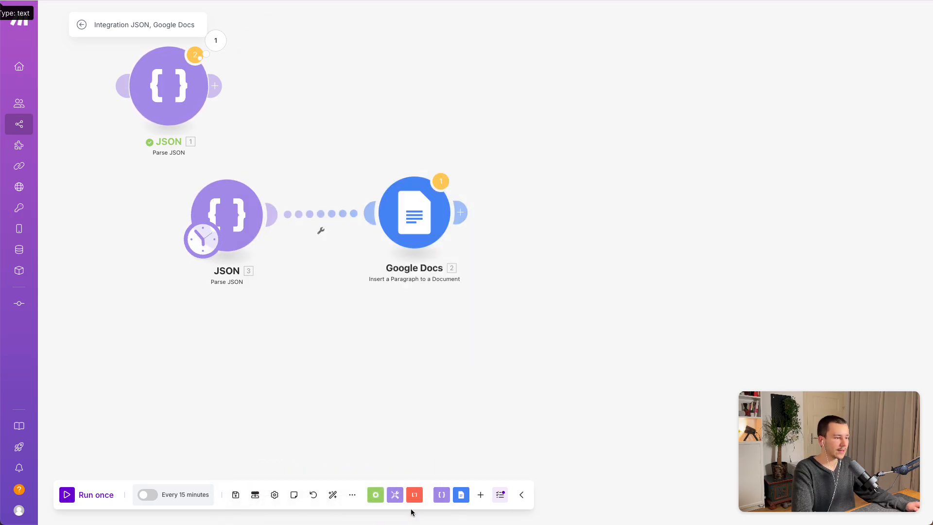
{"action": "left_click", "coordinate": [76, 500]}
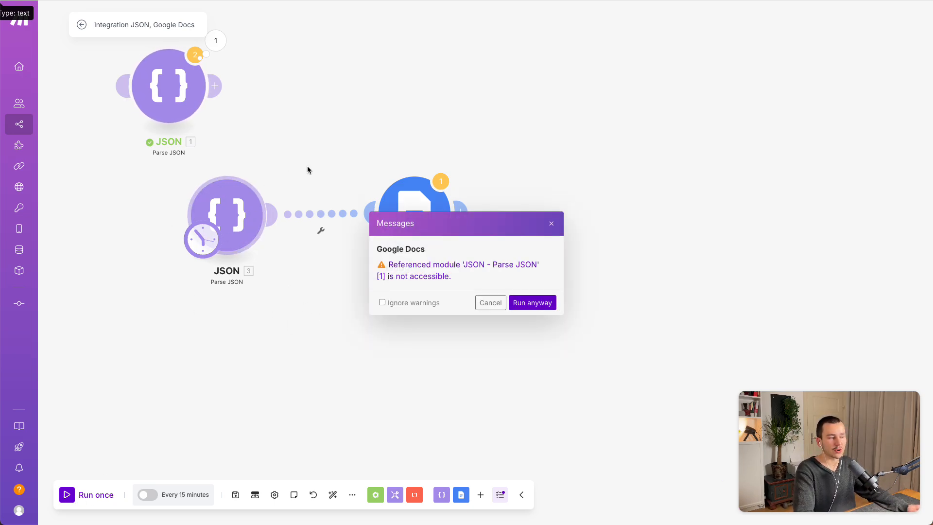
{"action": "left_click", "coordinate": [490, 303]}
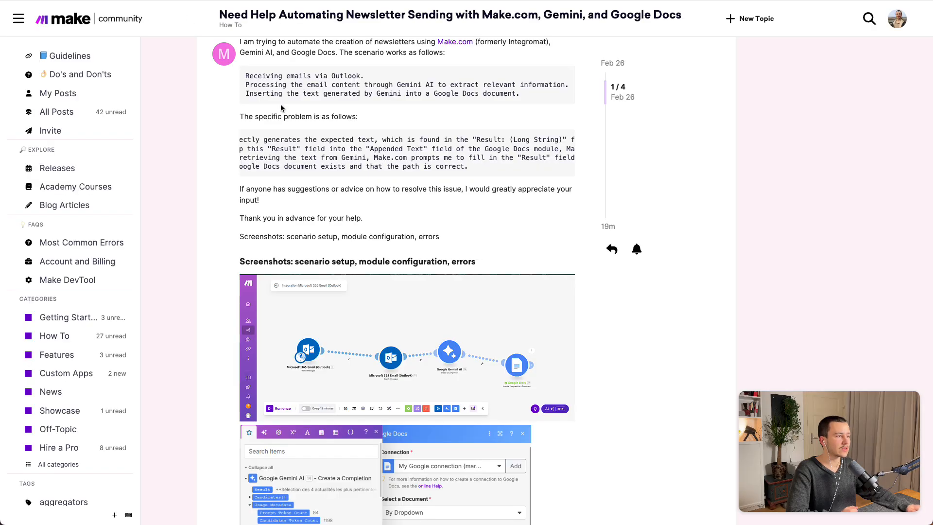
- Move the unlinked JSON module directly above the new one and run the whole scenario, overriding the inaccessible-module warning
{"action": "scroll", "coordinate": [379, 391], "scroll_direction": "down", "scroll_amount": 1}
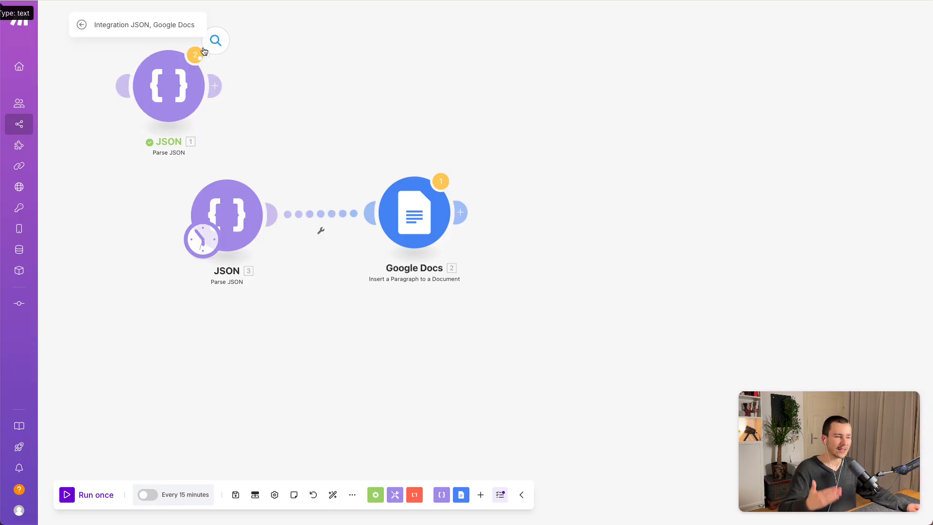
{"action": "left_click_drag", "start_coordinate": [204, 52], "coordinate": [280, 32]}
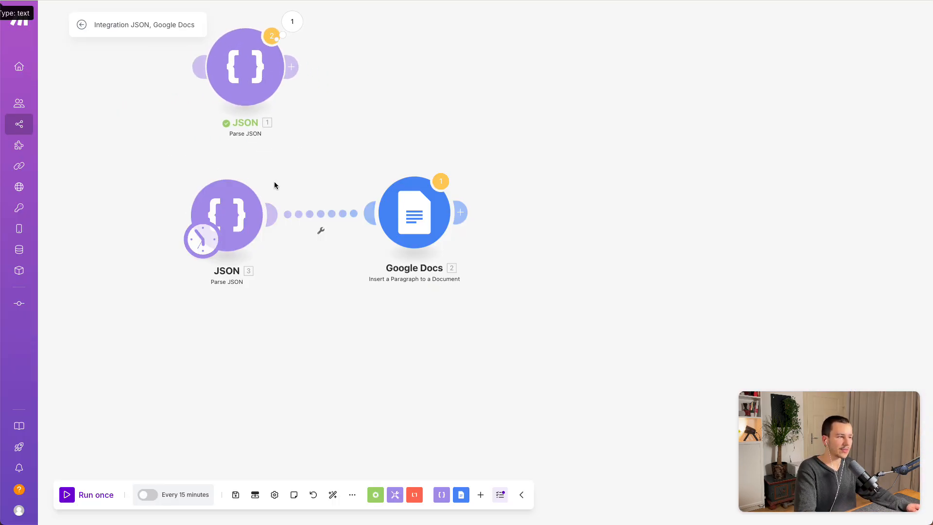
{"action": "scroll", "coordinate": [645, 200], "scroll_direction": "right", "scroll_amount": 4}
{"action": "scroll", "coordinate": [355, 466], "scroll_direction": "left", "scroll_amount": 5}
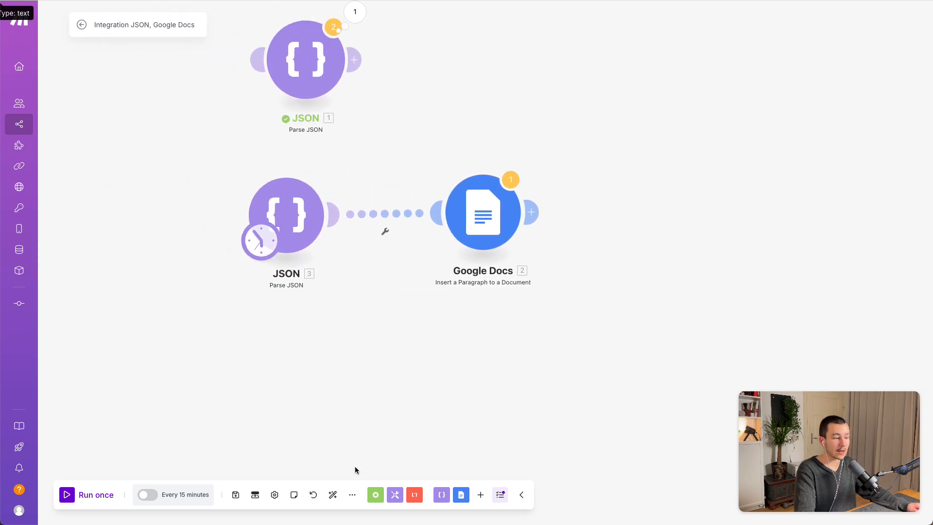
{"action": "left_click", "coordinate": [93, 495]}
{"action": "left_click", "coordinate": [533, 303]}
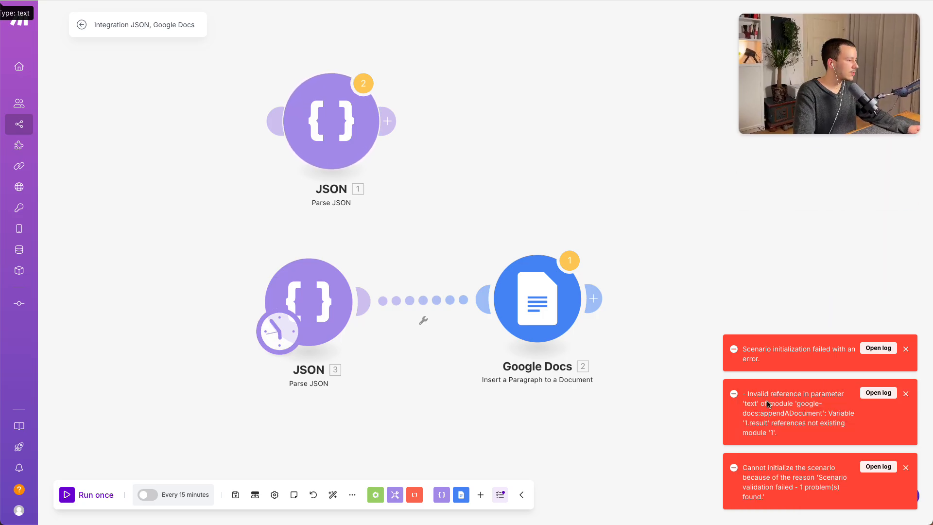
- Remove the 1.result mapping from the Google Docs module's Appended Text and save the module
{"action": "left_click", "coordinate": [536, 319]}
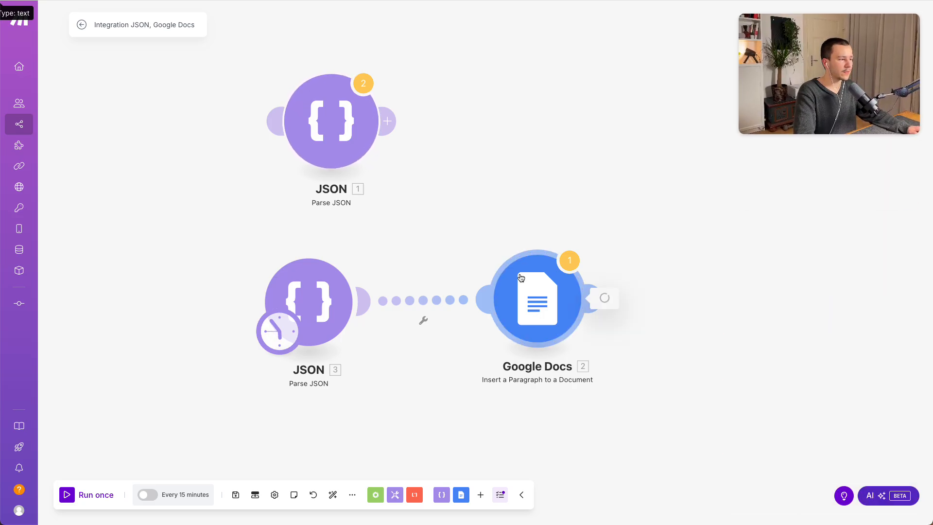
{"action": "left_click", "coordinate": [700, 403]}
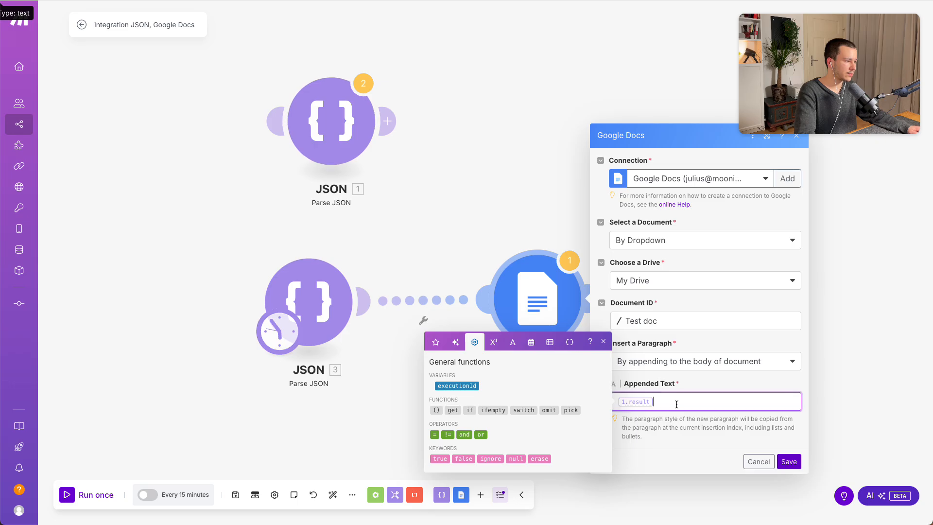
{"action": "key", "text": "BackSpace"}
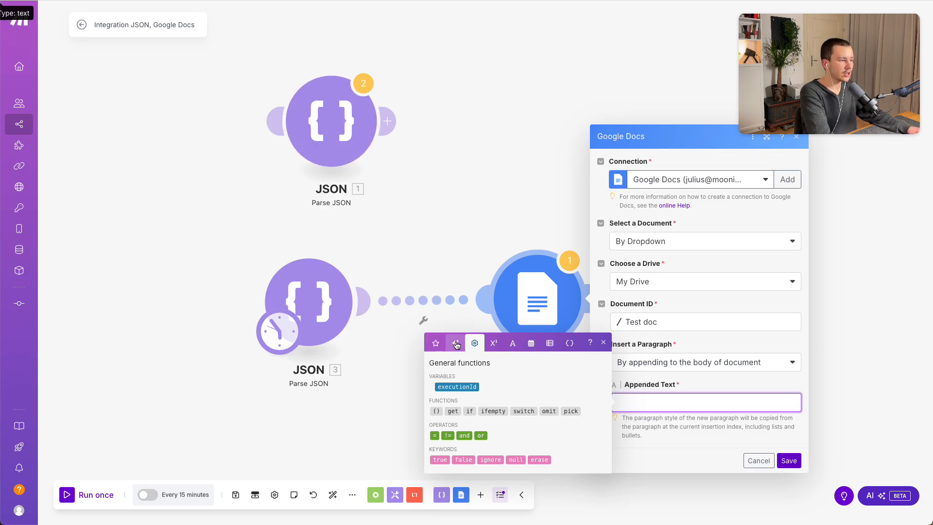
{"action": "left_click", "coordinate": [455, 344]}
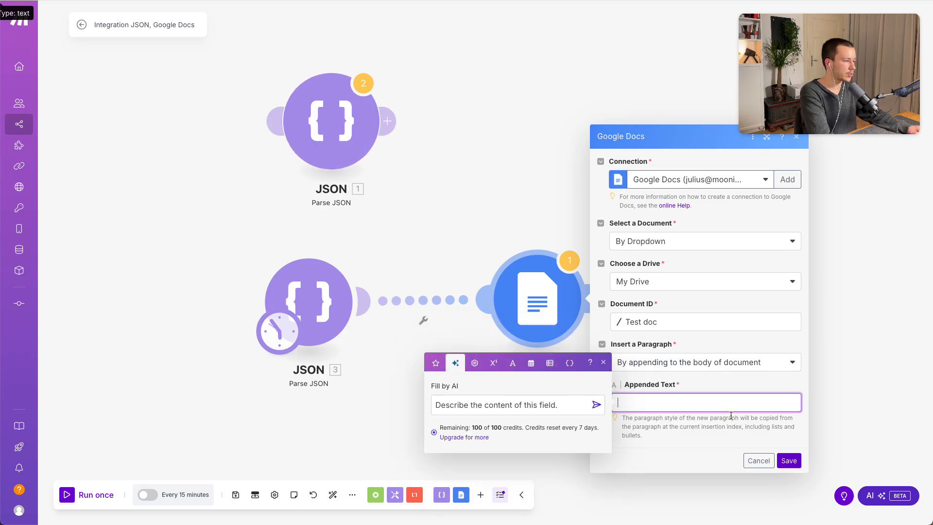
{"action": "left_click", "coordinate": [792, 462]}
- Run only the new Parse JSON module that is linked to Google Docs
{"action": "left_click", "coordinate": [301, 308]}
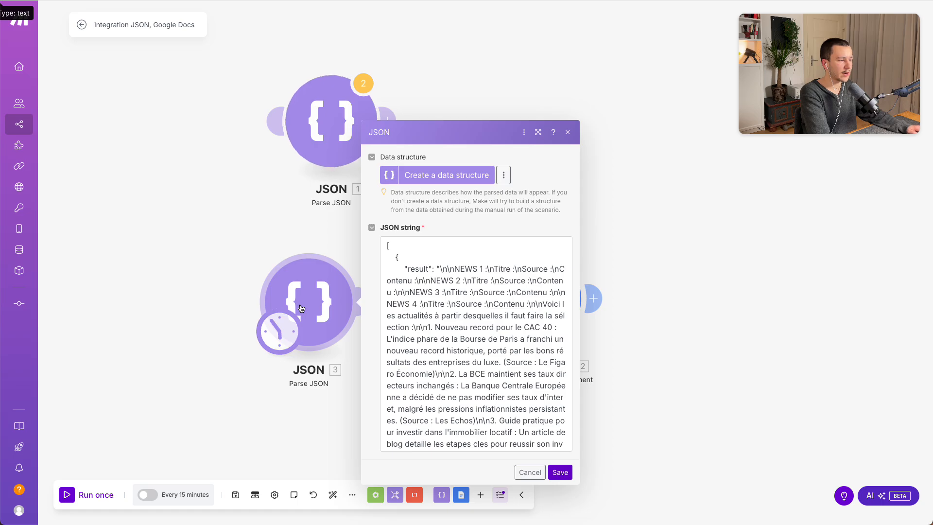
{"action": "right_click", "coordinate": [302, 307]}
{"action": "left_click", "coordinate": [202, 277]}
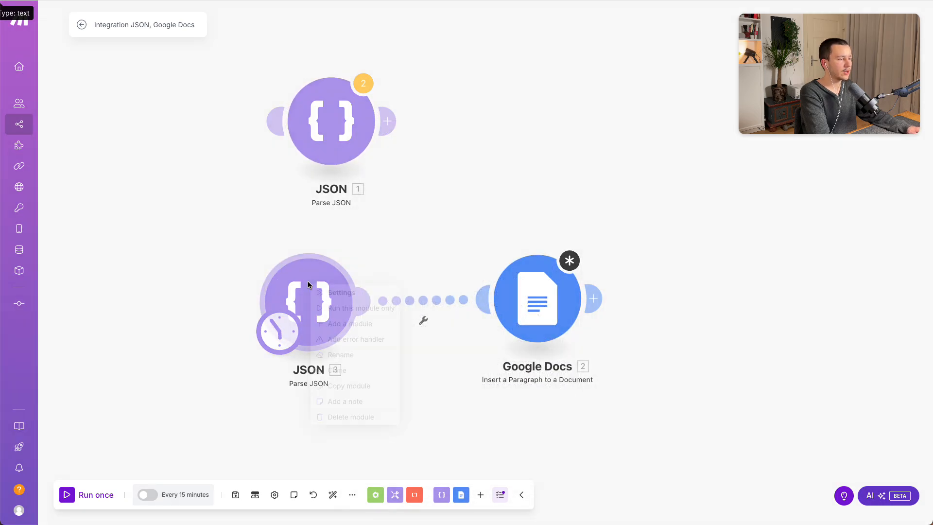
{"action": "left_click", "coordinate": [412, 235]}
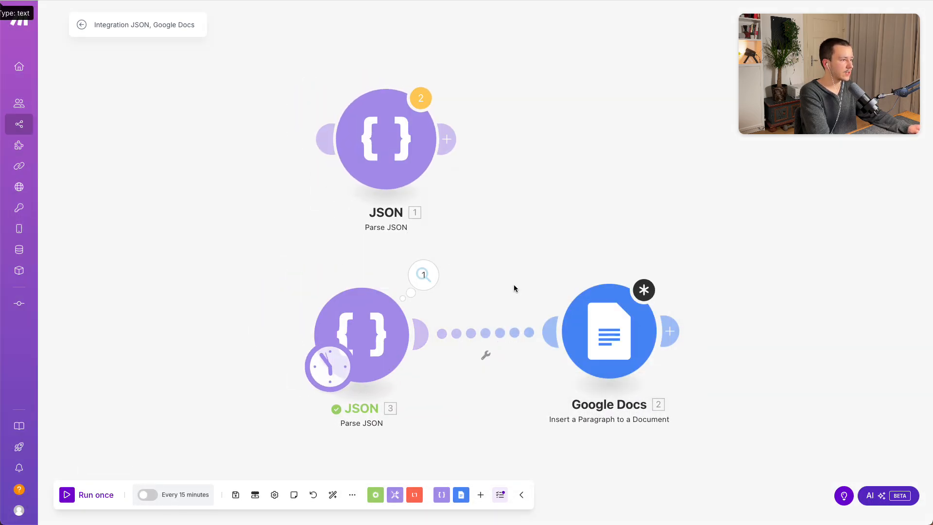
- Check which items can be mapped into Appended Text and inspect the output bundle of the new JSON module
{"action": "left_click", "coordinate": [616, 321]}
{"action": "left_click", "coordinate": [737, 426]}
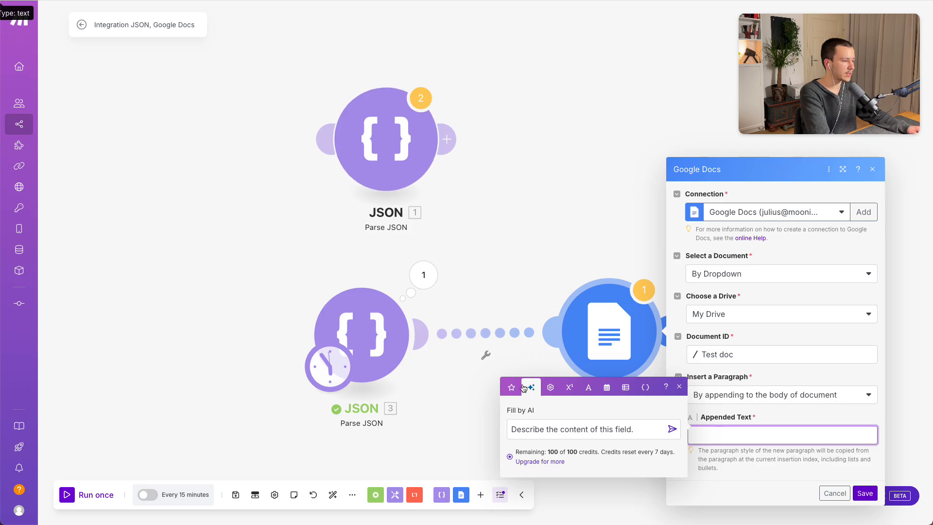
{"action": "left_click", "coordinate": [865, 494]}
{"action": "left_click", "coordinate": [429, 284]}
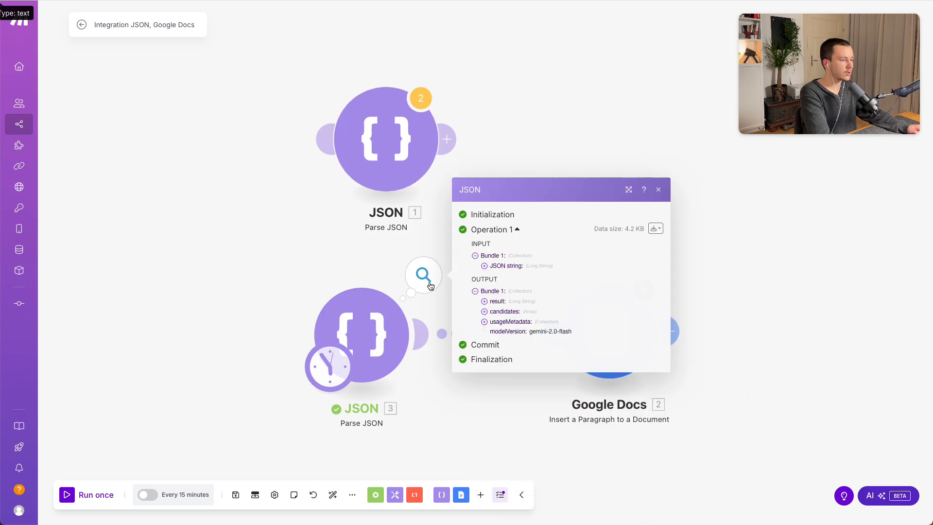
{"action": "left_click", "coordinate": [355, 252]}
{"action": "left_click", "coordinate": [604, 324]}
{"action": "left_click", "coordinate": [756, 430]}
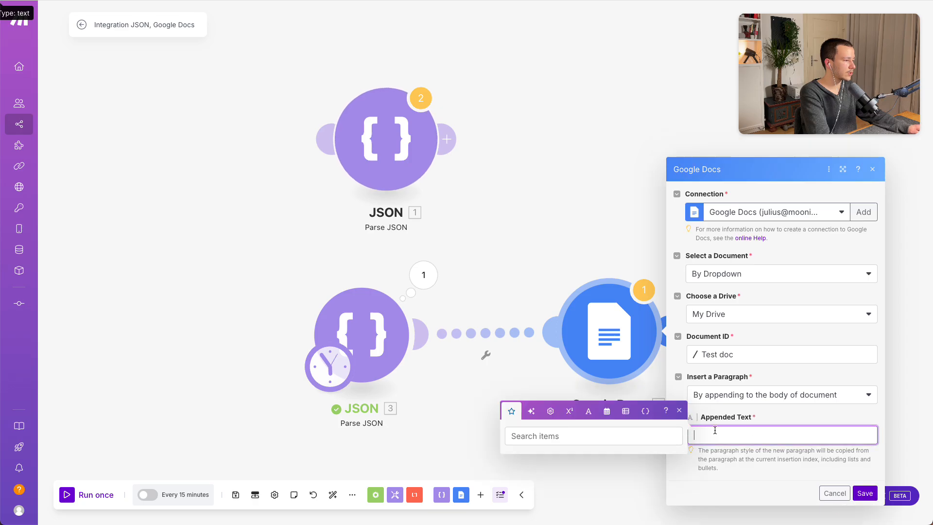
{"action": "left_click", "coordinate": [500, 281]}
- Unlink the new JSON module from Google Docs and save the scenario despite the warning
{"action": "right_click", "coordinate": [489, 328]}
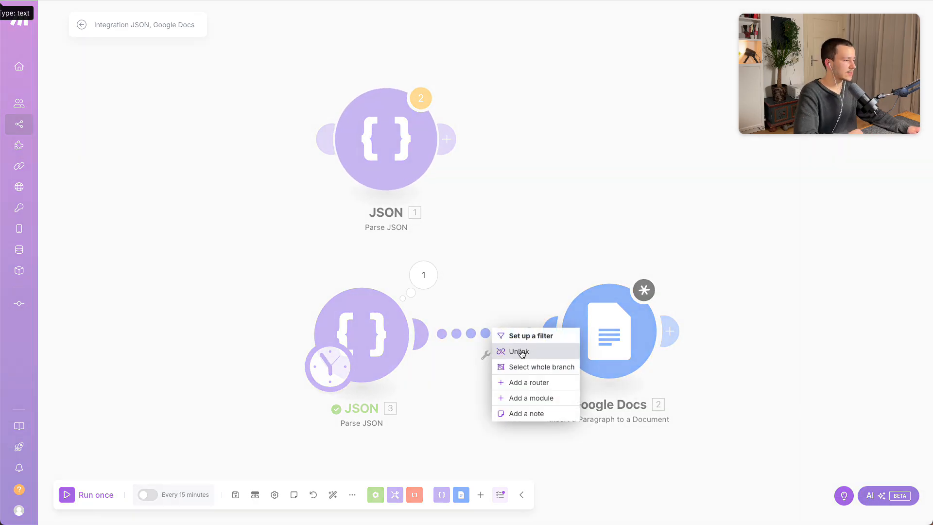
{"action": "left_click", "coordinate": [512, 350]}
{"action": "left_click", "coordinate": [236, 495]}
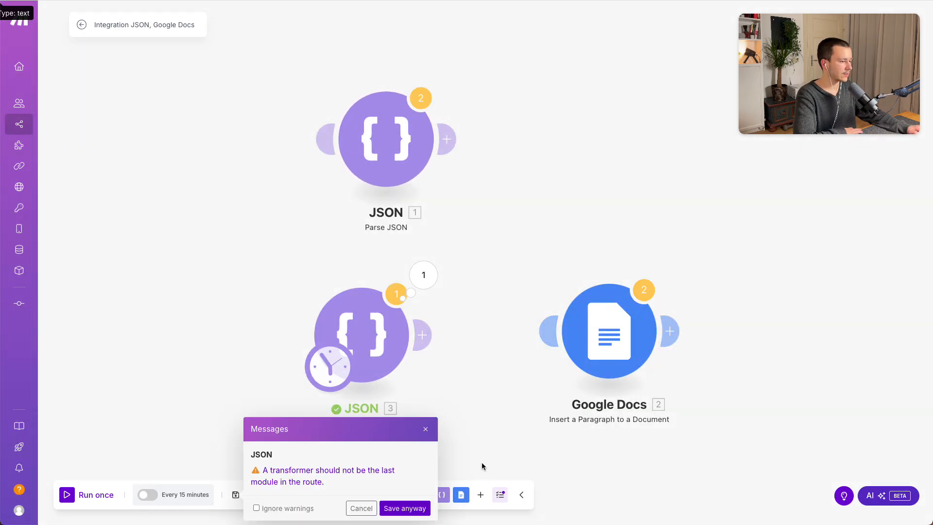
{"action": "left_click", "coordinate": [411, 508]}
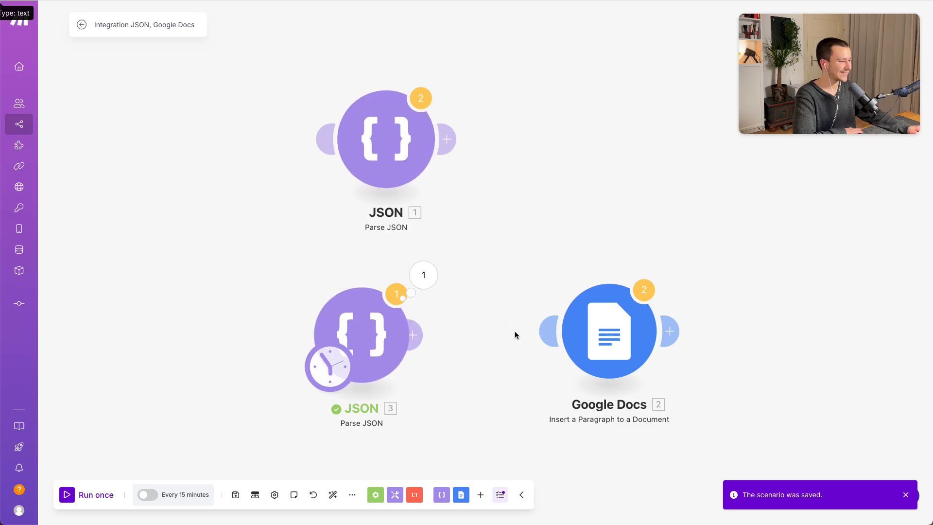
- Link the Parse JSON module 3 to Google Docs, check the empty Appended Text field, and reopen the scenario editor
{"action": "left_click_drag", "start_coordinate": [421, 341], "coordinate": [609, 331]}
{"action": "left_click", "coordinate": [609, 331]}
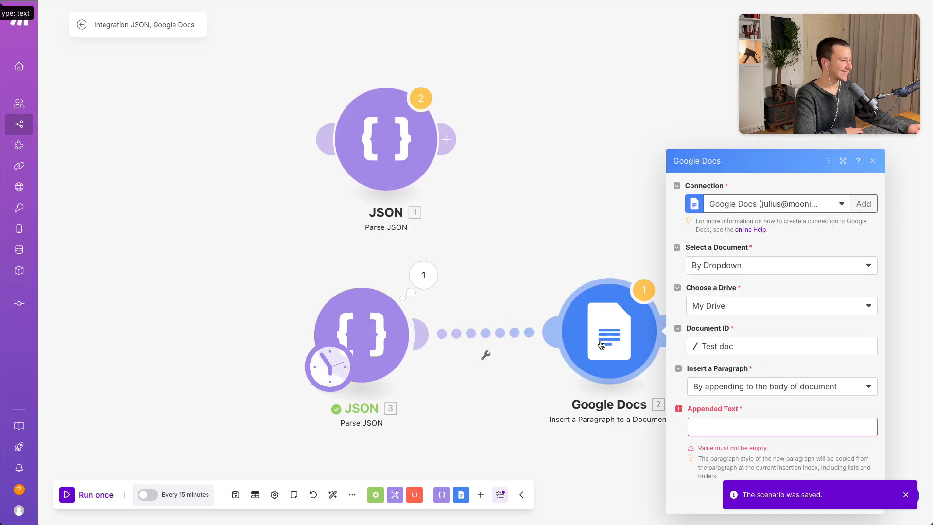
{"action": "left_click", "coordinate": [757, 429]}
{"action": "left_click", "coordinate": [558, 347]}
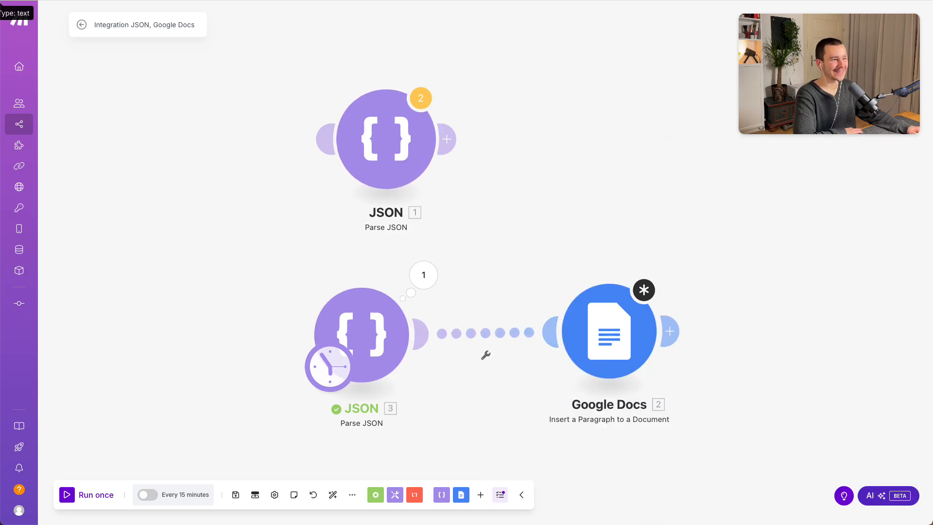
{"action": "left_click", "coordinate": [264, 130]}
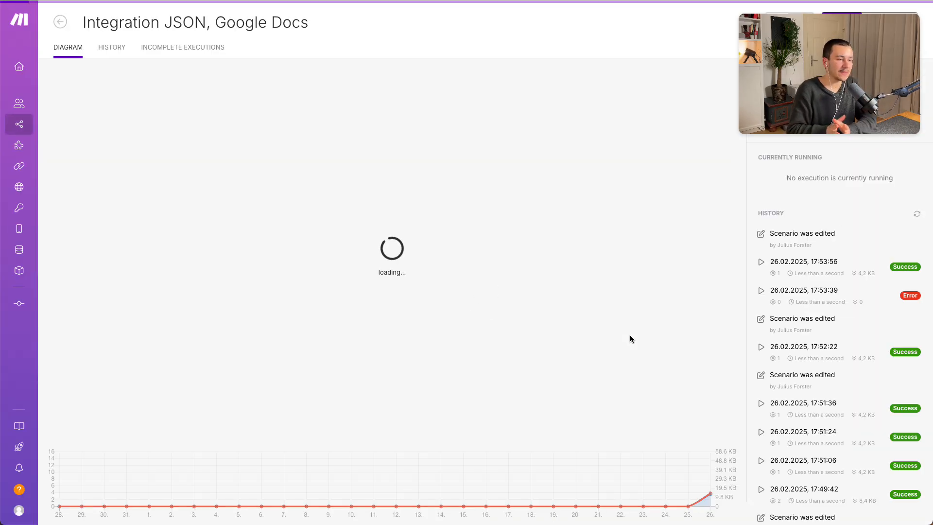
{"action": "left_click", "coordinate": [486, 260]}
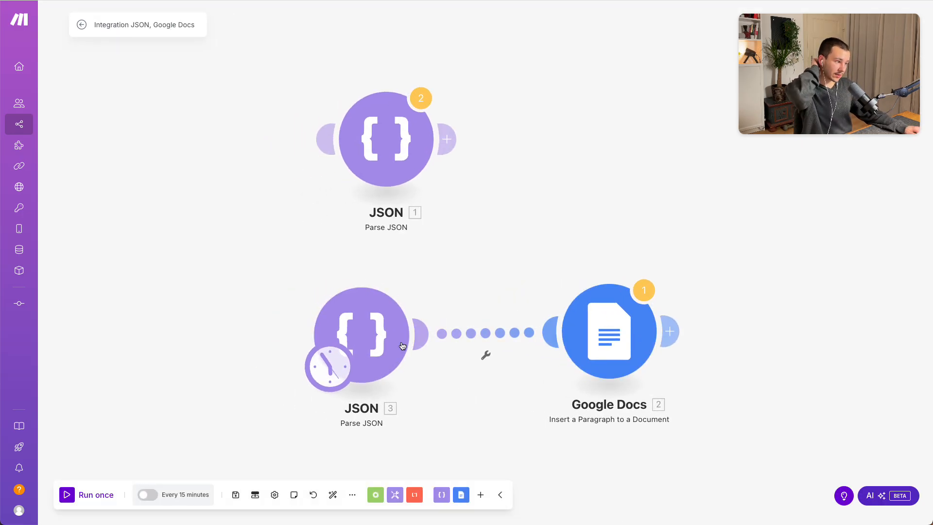
- Map the result item of JSON module 3 into the Google Docs module's Appended Text and save the module and scenario
{"action": "left_click", "coordinate": [593, 337]}
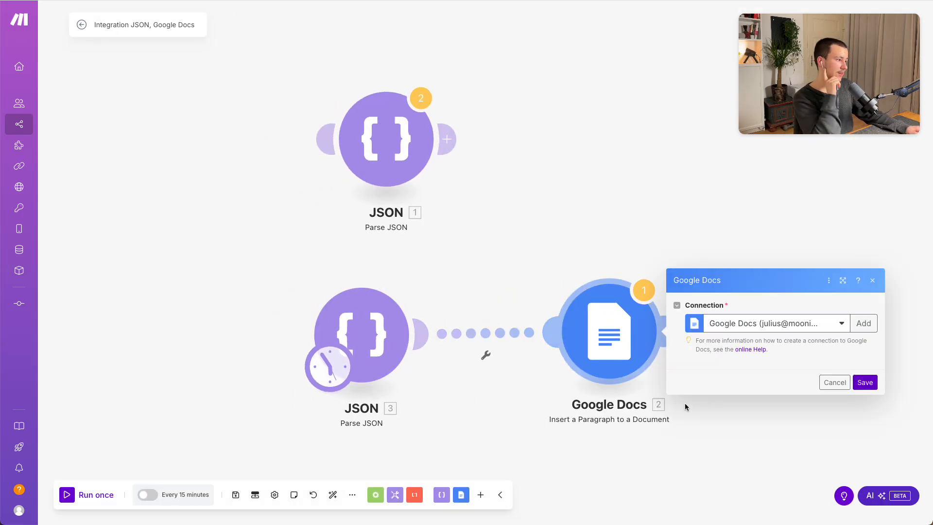
{"action": "left_click", "coordinate": [726, 429]}
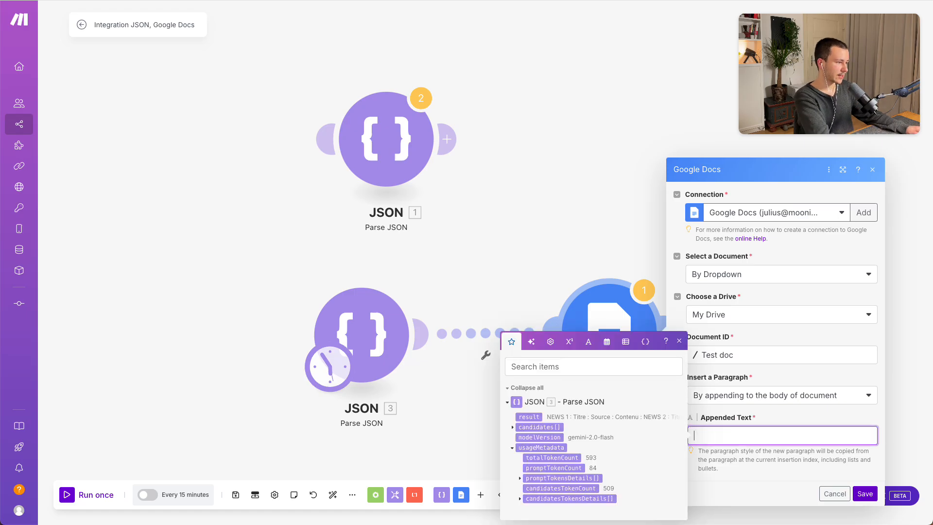
{"action": "left_click", "coordinate": [530, 417]}
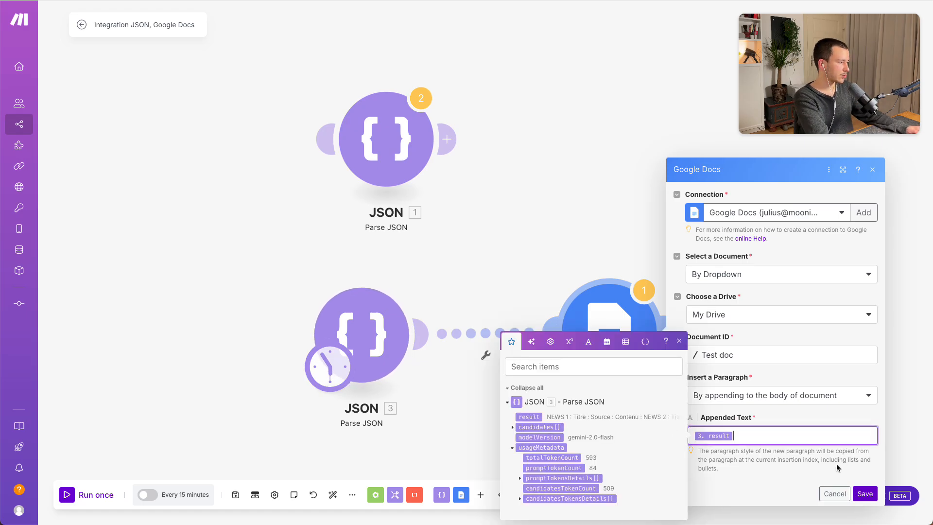
{"action": "left_click", "coordinate": [864, 493]}
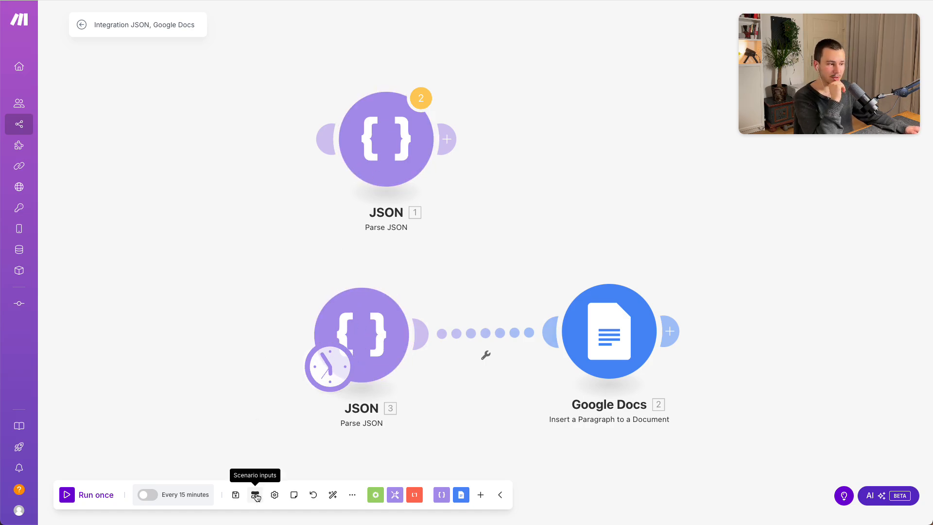
{"action": "left_click", "coordinate": [235, 494]}
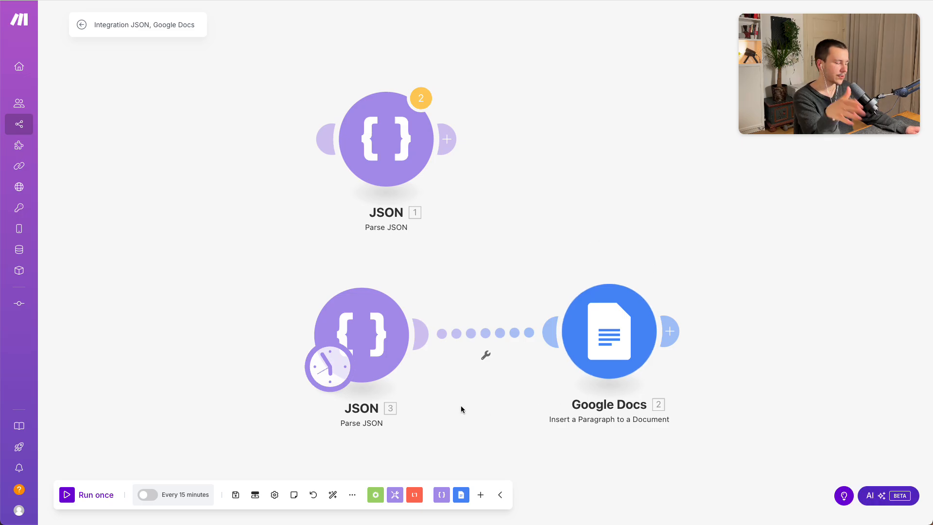
- Detach JSON module 3 from Google Docs and link JSON module 1 in its place as the scenario's starting module
{"action": "right_click", "coordinate": [484, 331]}
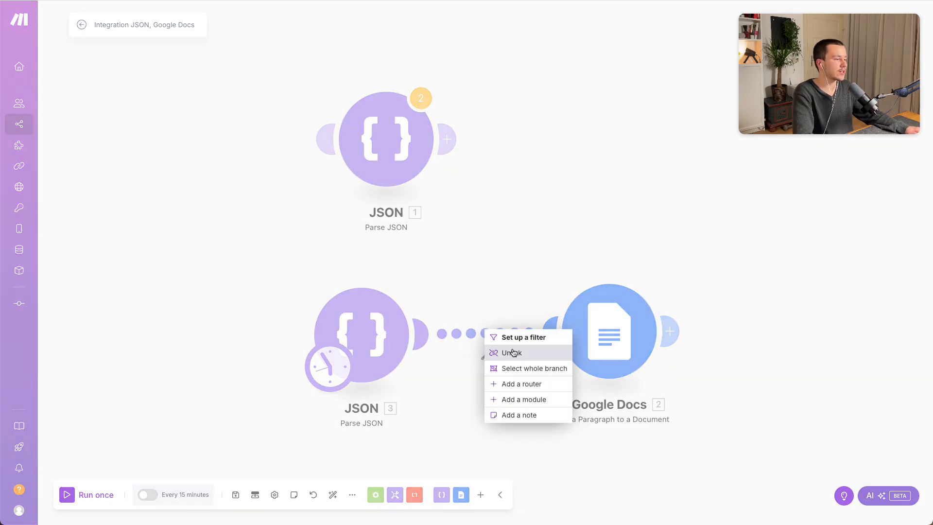
{"action": "left_click", "coordinate": [494, 351]}
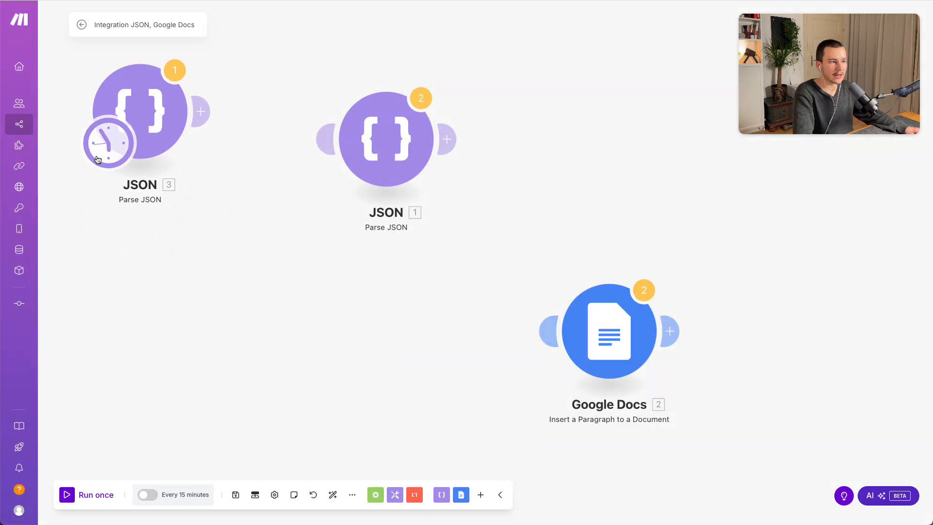
{"action": "left_click_drag", "start_coordinate": [98, 158], "coordinate": [351, 143]}
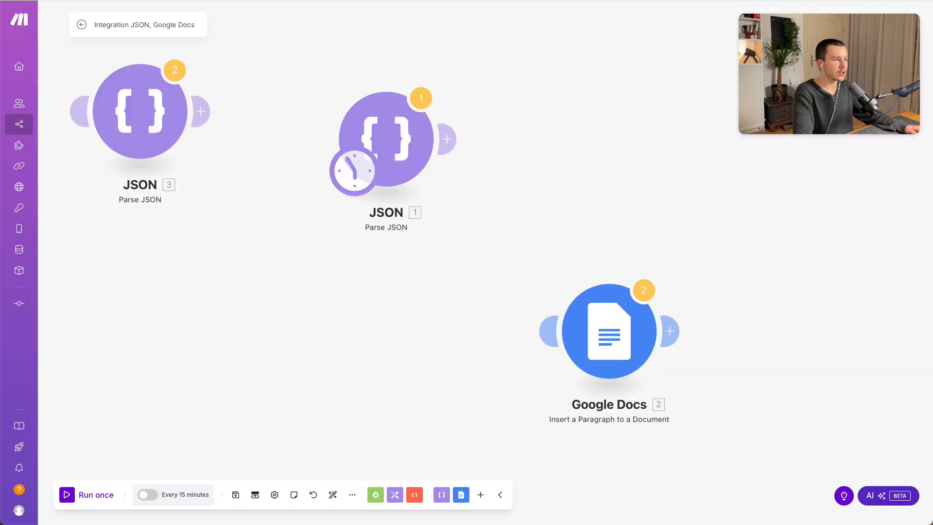
{"action": "left_click_drag", "start_coordinate": [377, 129], "coordinate": [362, 314]}
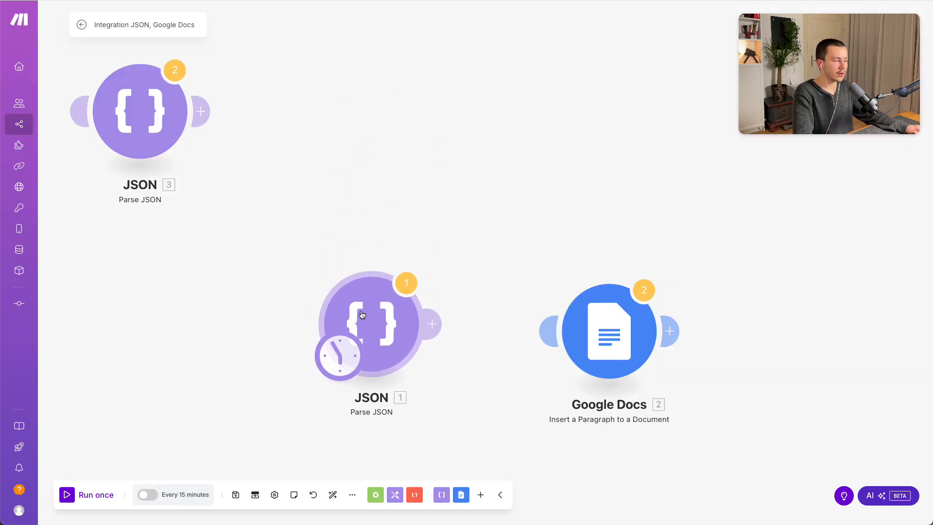
{"action": "left_click_drag", "start_coordinate": [432, 323], "coordinate": [623, 338]}
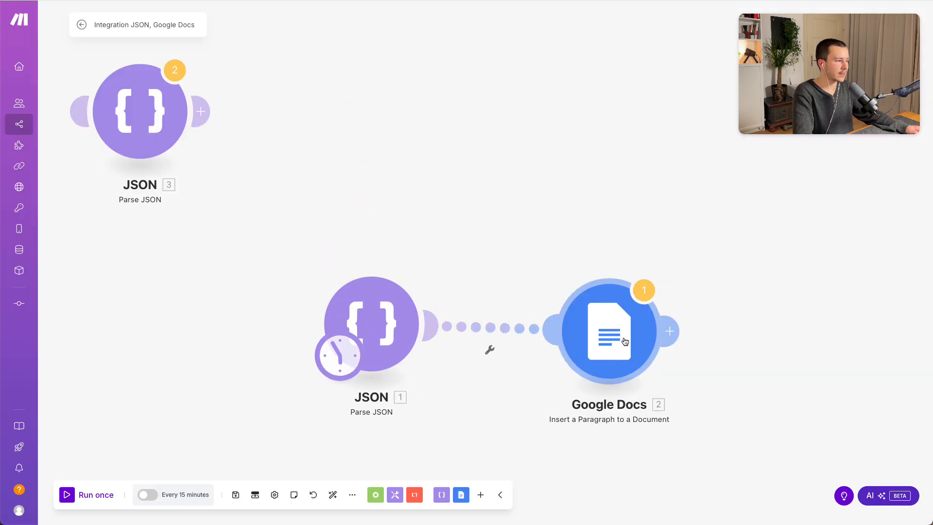
- Replace the 3.result mapping in the Google Docs module's Appended Text with result from JSON module 1
{"action": "left_click", "coordinate": [627, 341]}
{"action": "left_click", "coordinate": [758, 434]}
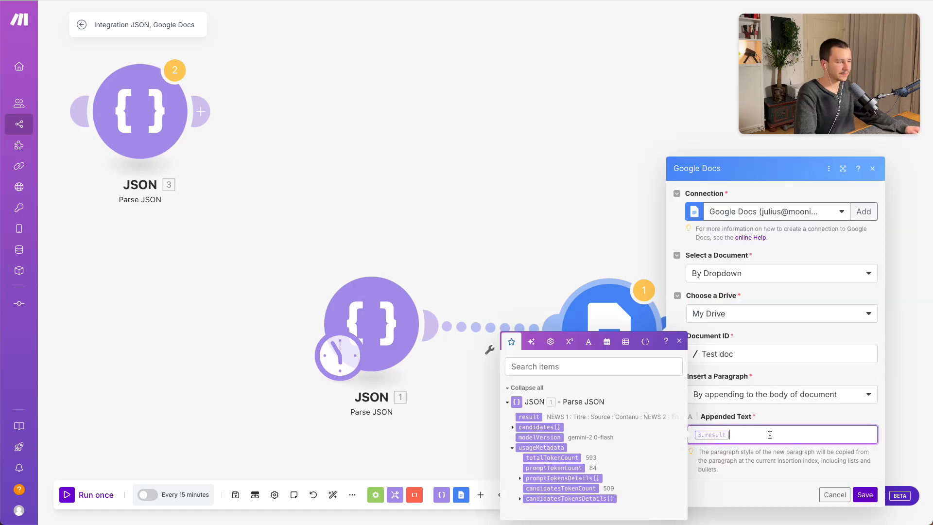
{"action": "left_click_drag", "start_coordinate": [770, 435], "coordinate": [608, 435]}
{"action": "left_click_drag", "start_coordinate": [740, 434], "coordinate": [519, 435]}
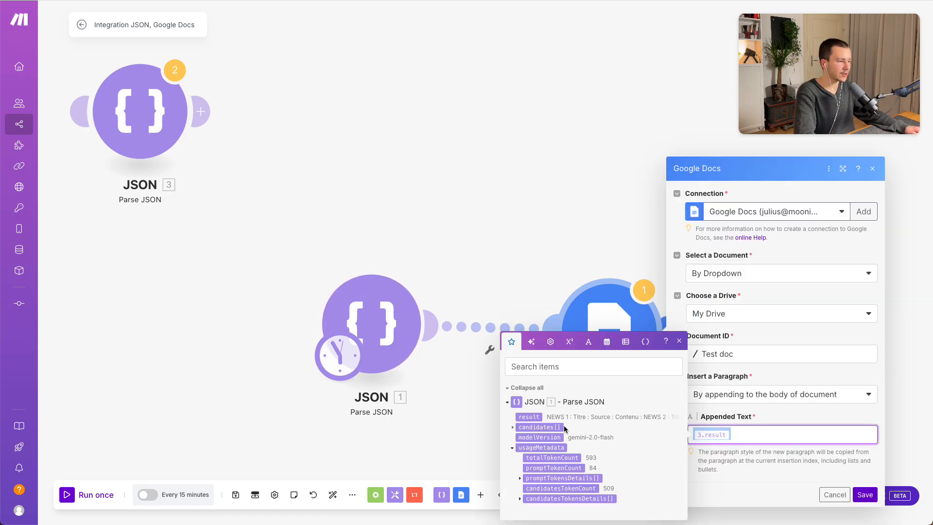
{"action": "left_click", "coordinate": [523, 417]}
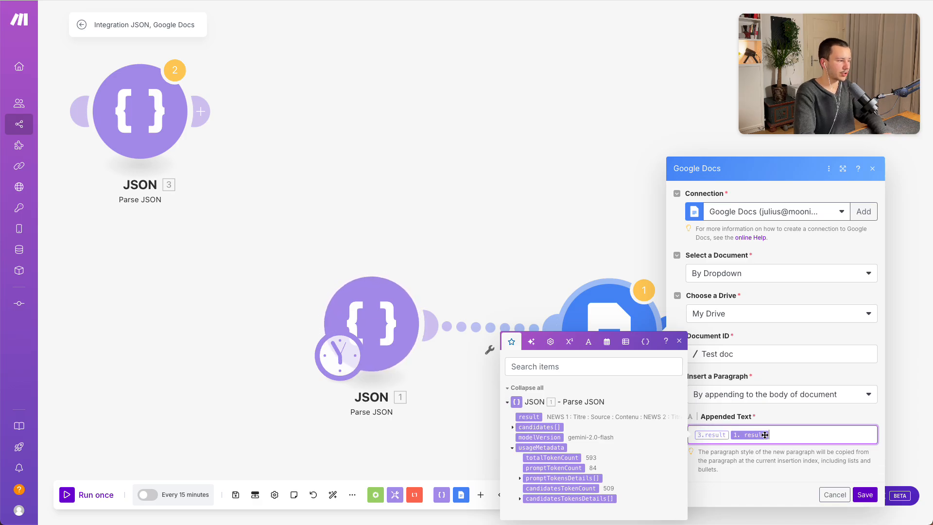
{"action": "key", "text": "BackSpace"}
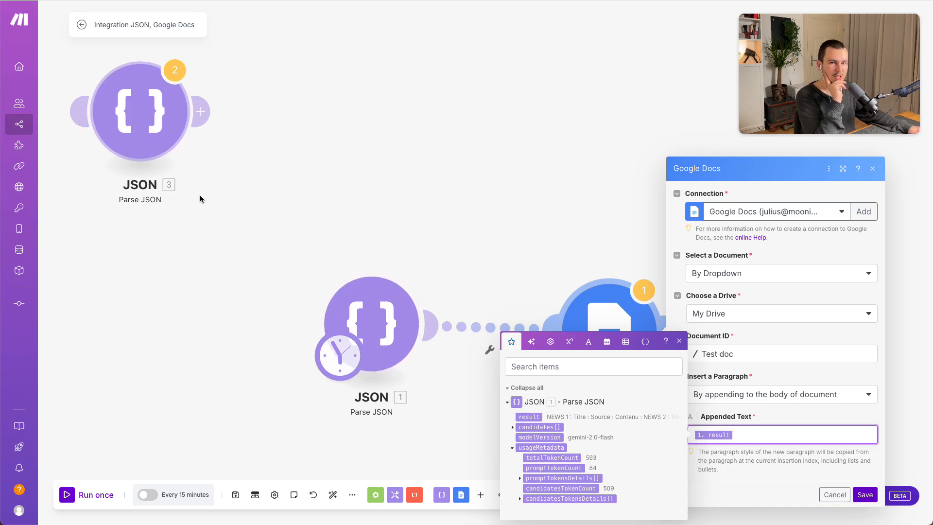
- Copy the 1.result mapping from Appended Text and close the Google Docs module settings
{"action": "left_click_drag", "start_coordinate": [751, 436], "coordinate": [605, 437]}
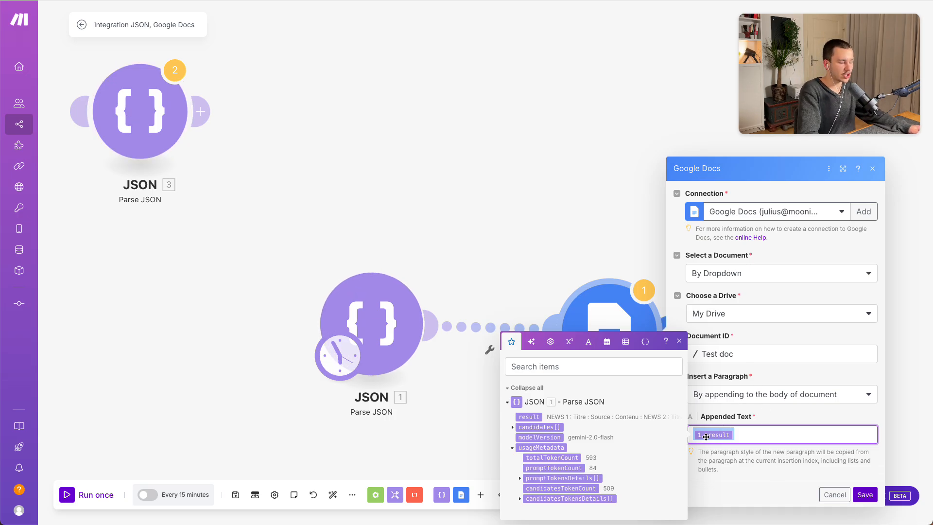
{"action": "left_click", "coordinate": [754, 437]}
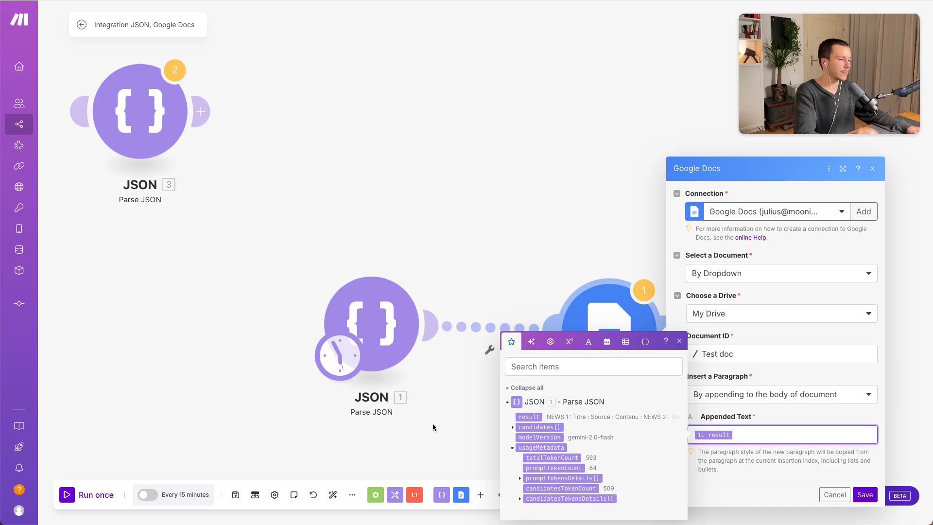
{"action": "left_click_drag", "start_coordinate": [761, 434], "coordinate": [677, 435]}
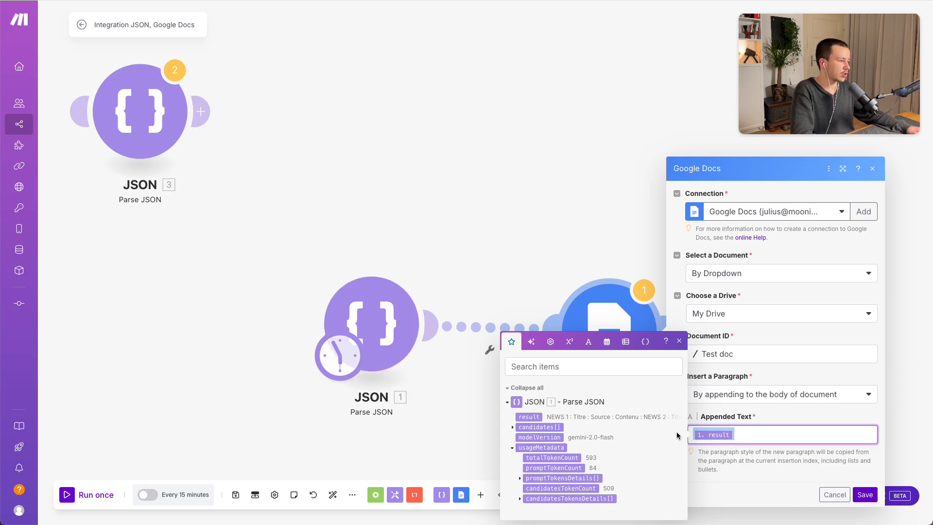
{"action": "left_click", "coordinate": [763, 345]}
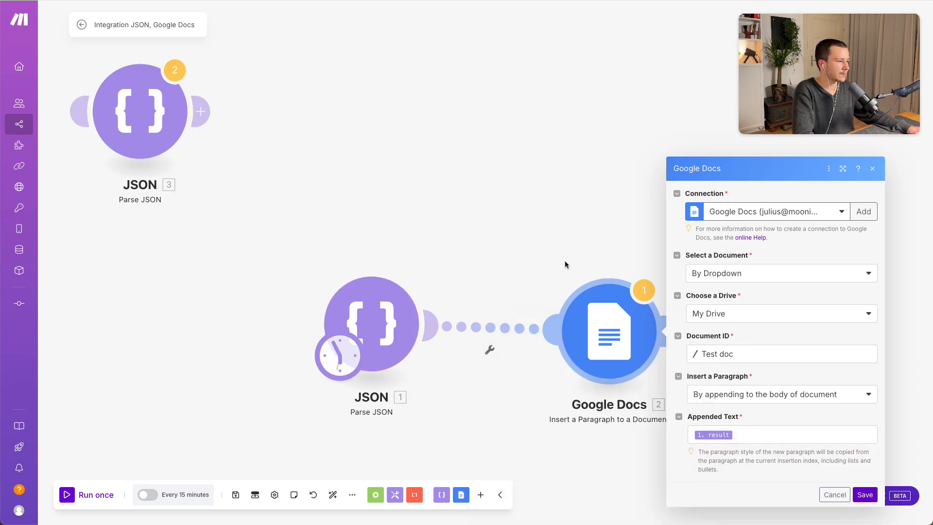
{"action": "left_click", "coordinate": [565, 260]}
{"action": "left_click", "coordinate": [574, 317]}
{"action": "left_click", "coordinate": [477, 183]}
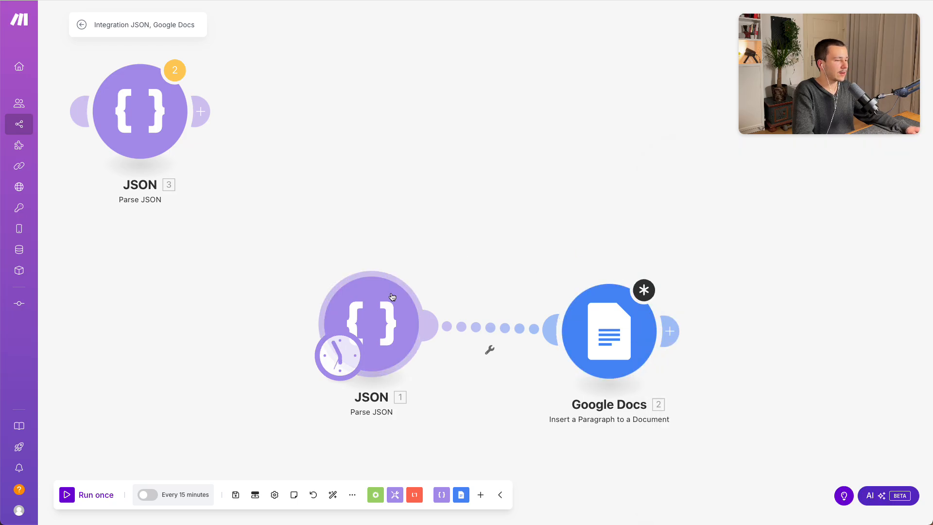
{"action": "right_click", "coordinate": [217, 266]}
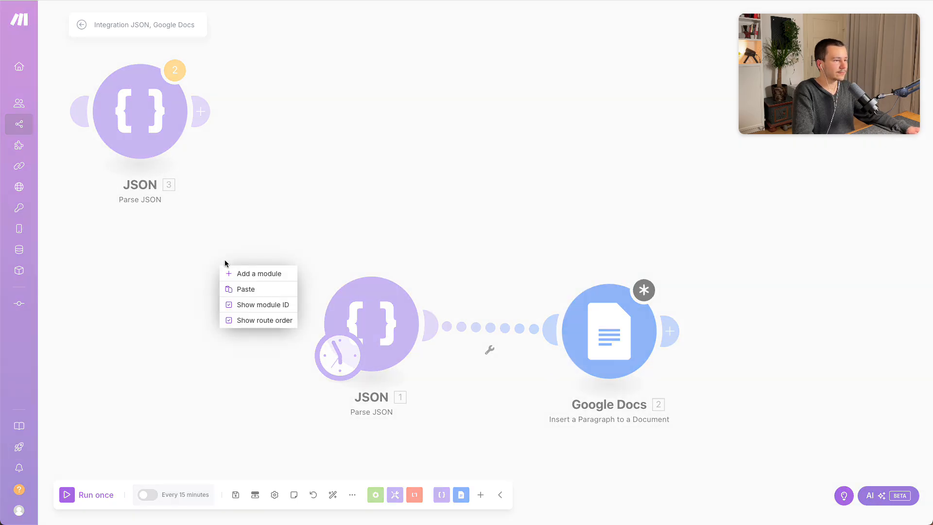
{"action": "left_click", "coordinate": [303, 217]}
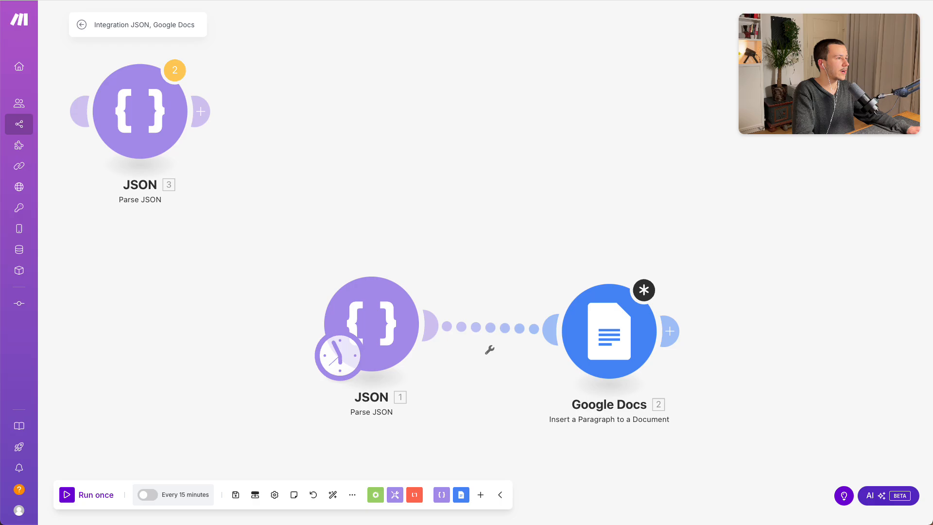
- Search for online notepad in a new browser tab, open the Online Notepad site and paste {{1.result}} there
{"action": "key", "text": "super+t"}
{"action": "type", "text": "onlin"}
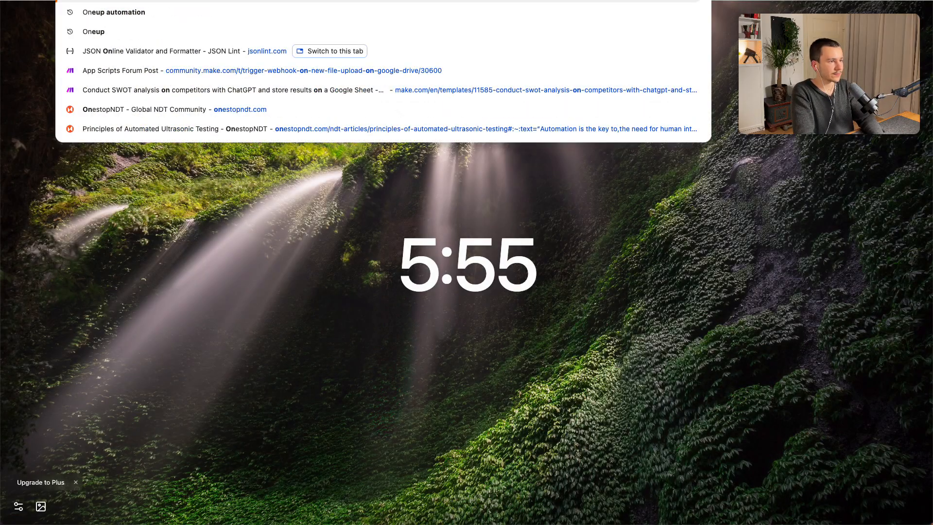
{"action": "key", "text": "Return"}
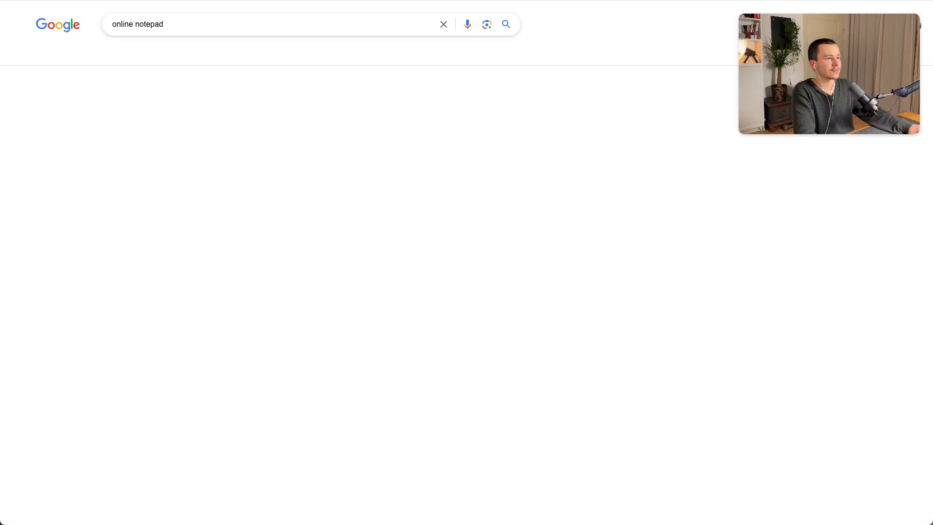
{"action": "left_click", "coordinate": [180, 120]}
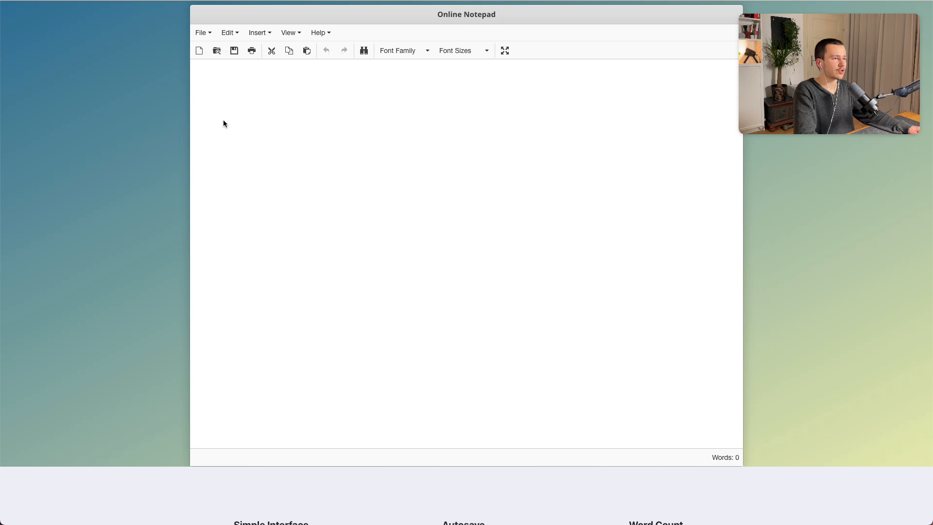
{"action": "type", "text": "{{1.result}}"}
- Change the notepad text to {{3.result}} and copy all of it
{"action": "left_click_drag", "start_coordinate": [238, 70], "coordinate": [103, 74]}
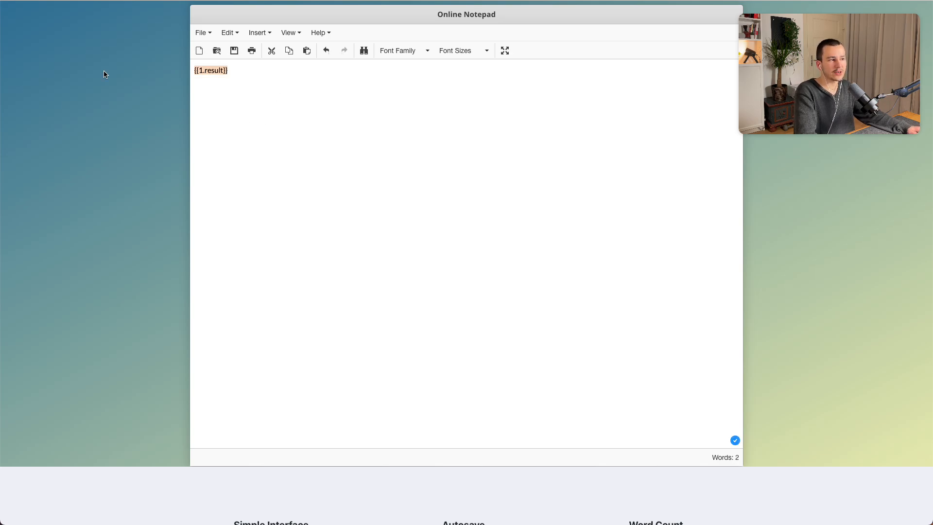
{"action": "left_click", "coordinate": [215, 73]}
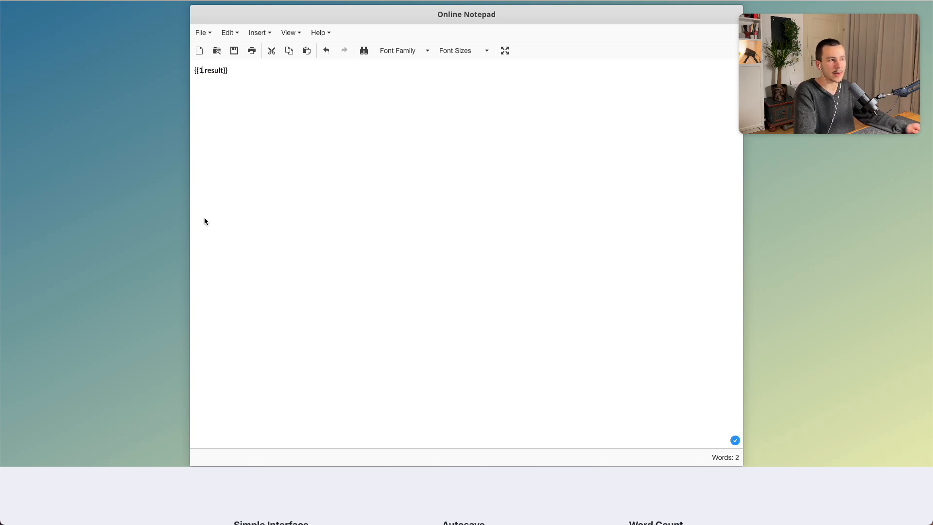
{"action": "key", "text": "Left"}
{"action": "key", "text": "Left"}
{"action": "key", "text": "Left"}
{"action": "key", "text": "Left"}
{"action": "key", "text": "BackSpace"}
{"action": "type", "text": "3"}
{"action": "key", "text": "super+a"}
{"action": "key", "text": "super+c"}
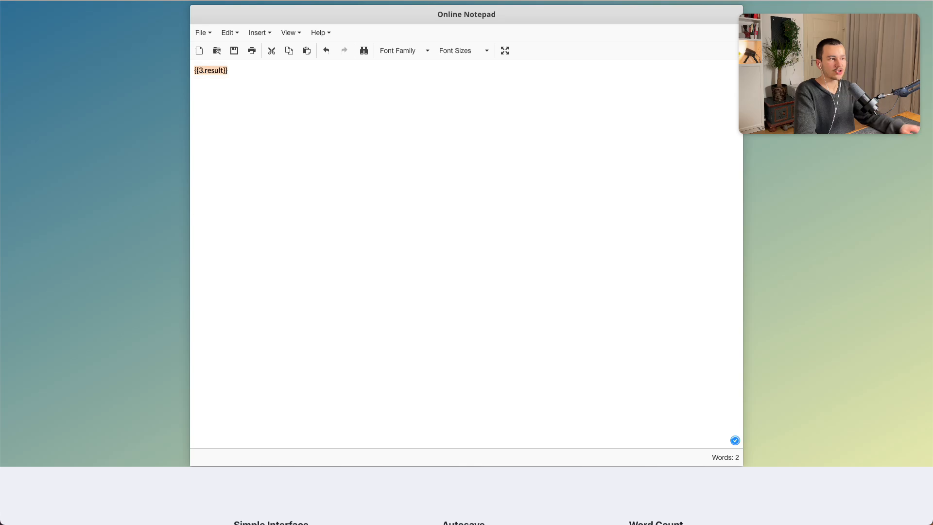
- Switch back to Make, paste the {{3.result}} mapping beside 1.result in the Google Docs module's Appended Text, and remove it again
{"action": "key", "text": "super+Tab"}
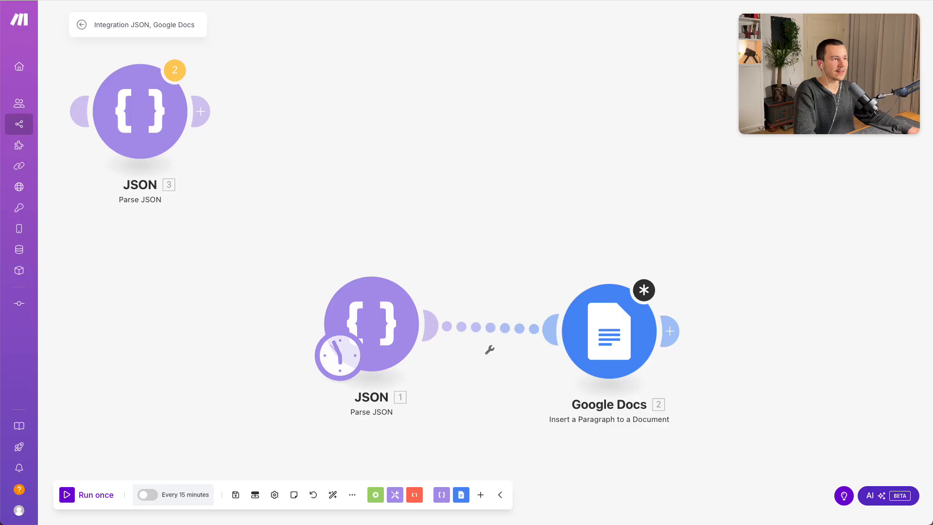
{"action": "left_click", "coordinate": [609, 331]}
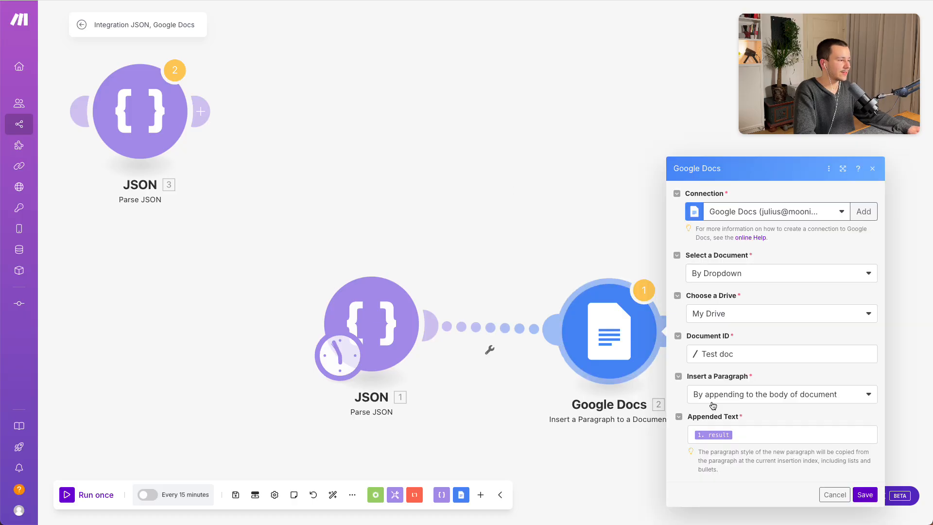
{"action": "left_click", "coordinate": [784, 440]}
{"action": "key", "text": "super+v"}
{"action": "left_click_drag", "start_coordinate": [765, 436], "coordinate": [737, 433]}
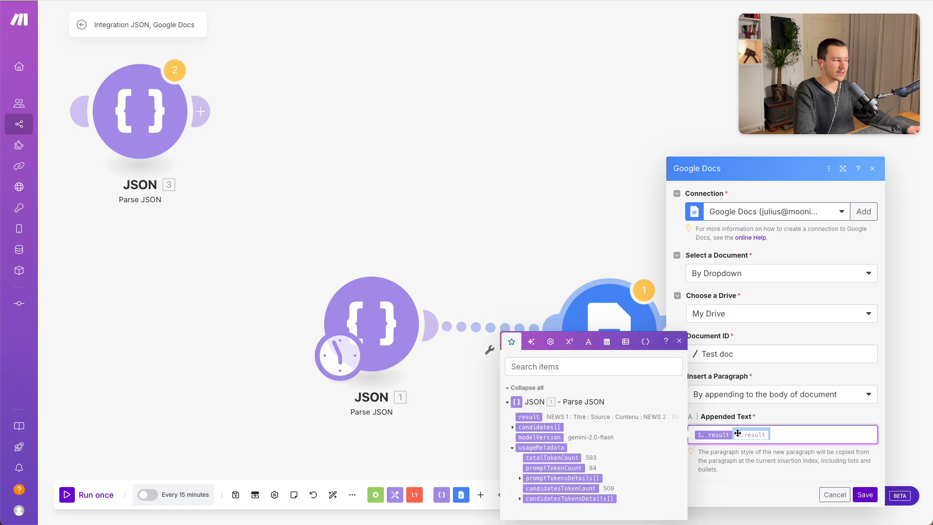
{"action": "key", "text": "BackSpace"}
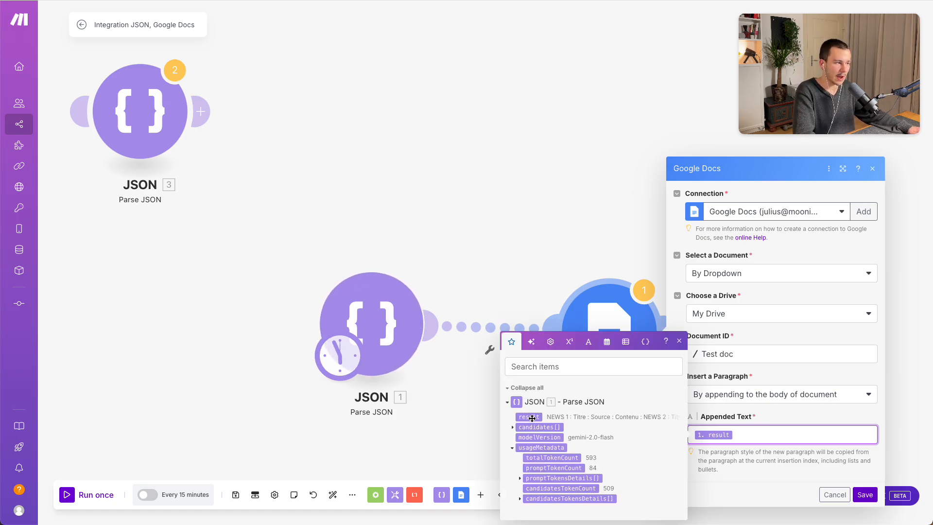
- Save the Google Docs module settings with 1.result as the Appended Text, and save the scenario
{"action": "left_click", "coordinate": [873, 496]}
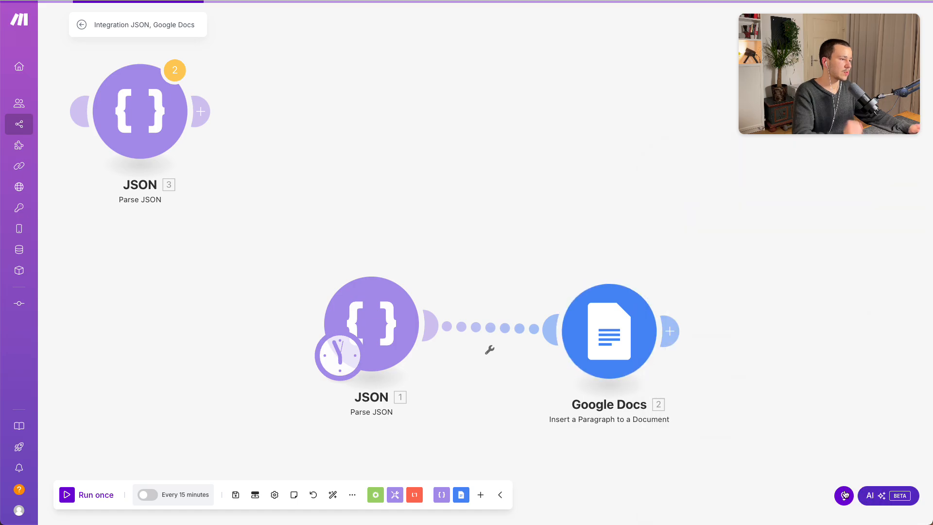
{"action": "left_click", "coordinate": [237, 501]}
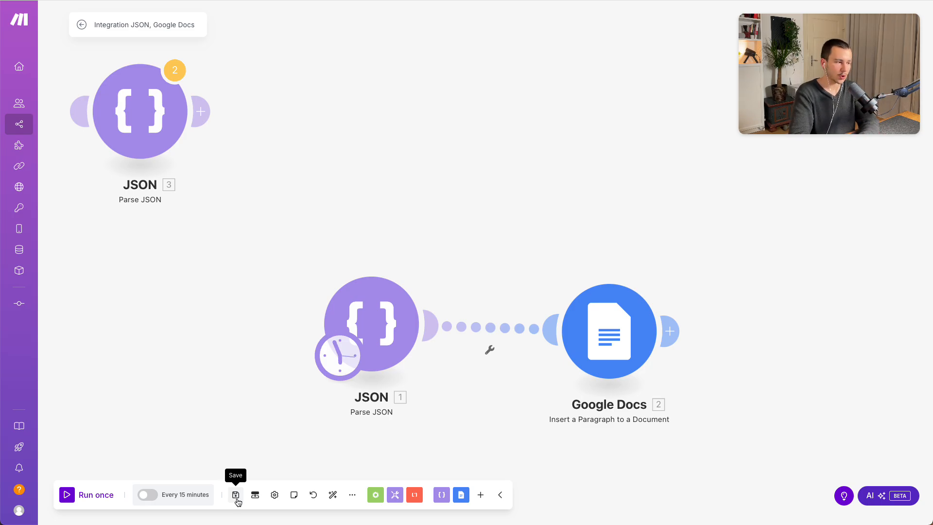
- Run only the Parse JSON module with ID 1, which is linked to Google Docs
{"action": "right_click", "coordinate": [397, 316]}
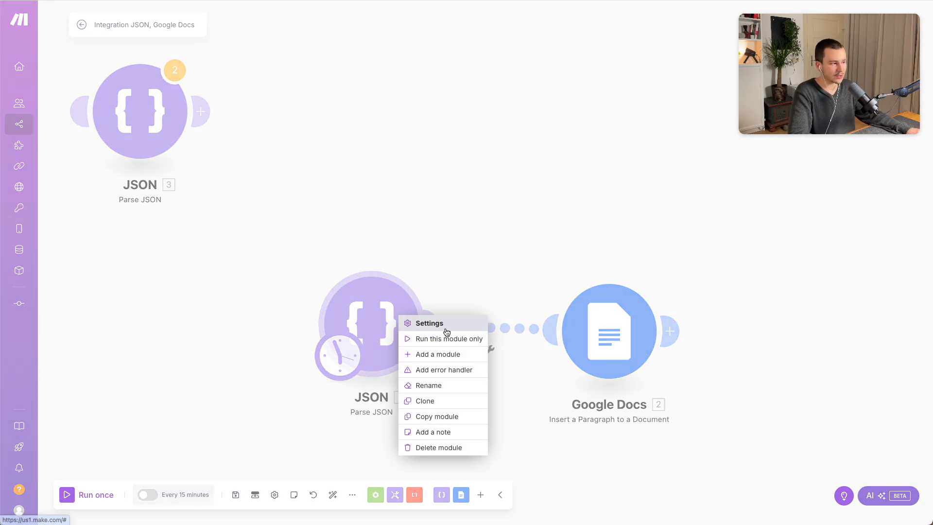
{"action": "left_click", "coordinate": [440, 323]}
{"action": "left_click", "coordinate": [310, 256]}
{"action": "right_click", "coordinate": [397, 328]}
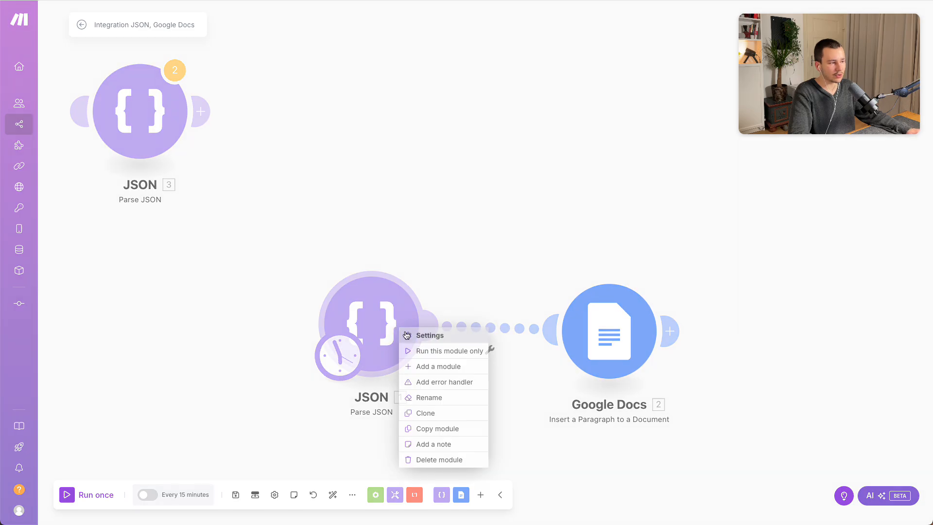
{"action": "left_click", "coordinate": [413, 351]}
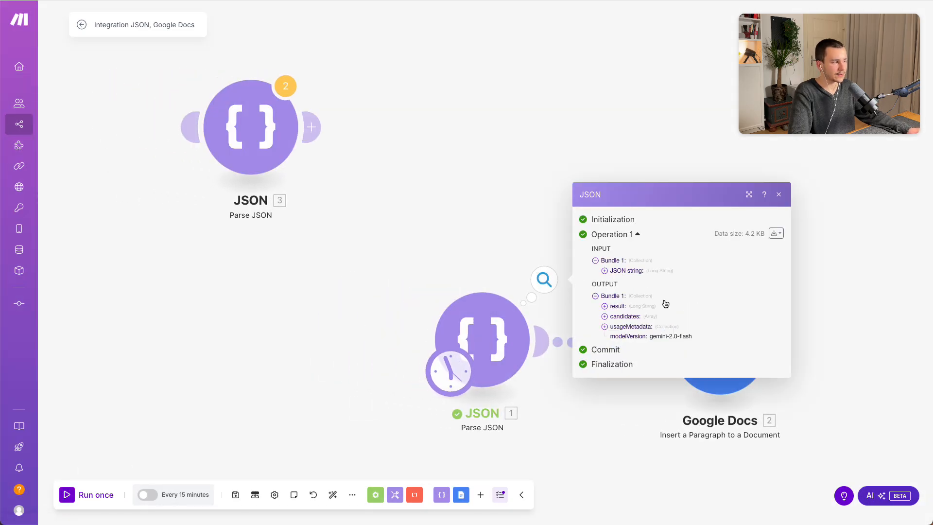
- Examine the full result text in the output bundle of the Parse JSON module's run, and close the output details
{"action": "left_click", "coordinate": [606, 307]}
{"action": "scroll", "coordinate": [632, 218], "scroll_direction": "down", "scroll_amount": 10}
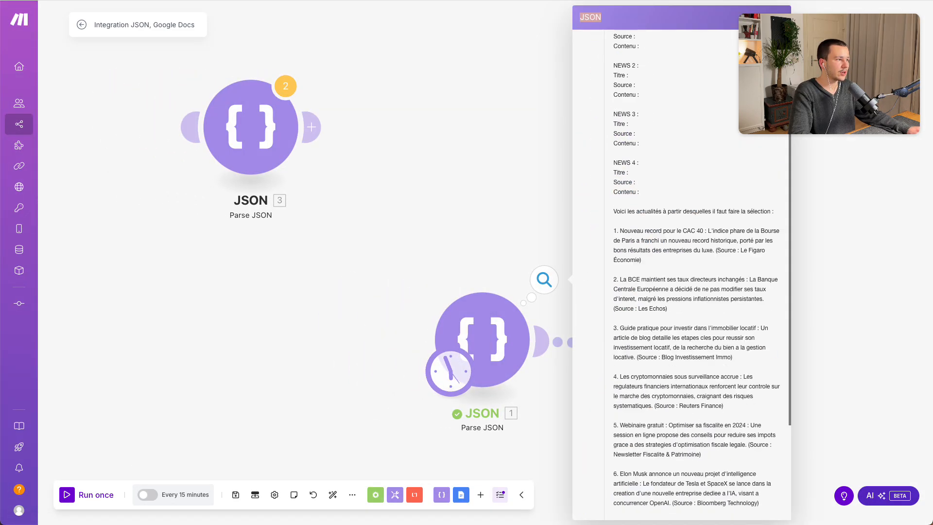
{"action": "key", "text": "Escape"}
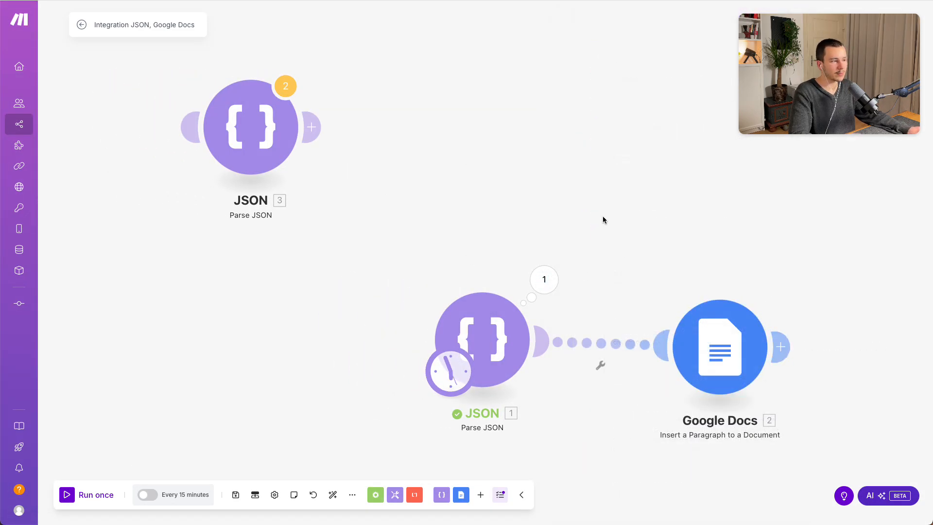